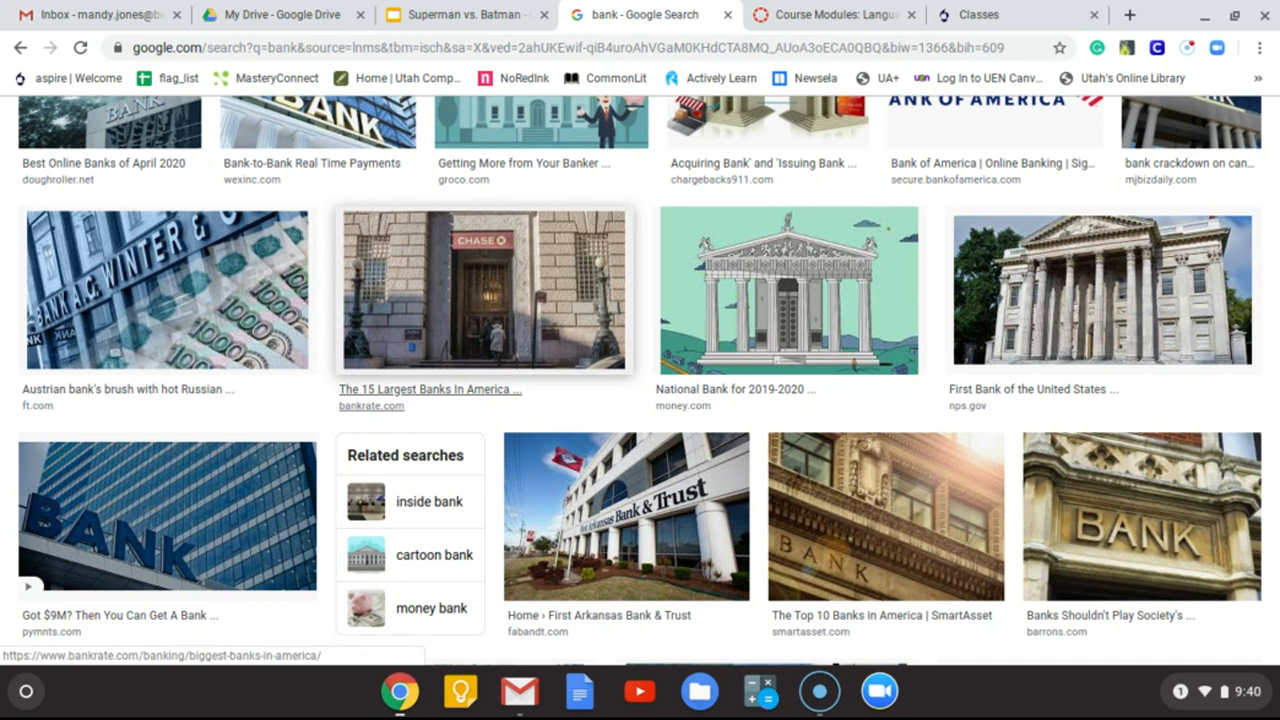
Look through the bank image results, search images for "bank background" and browse those results
scroll(485, 300, "down", 4)
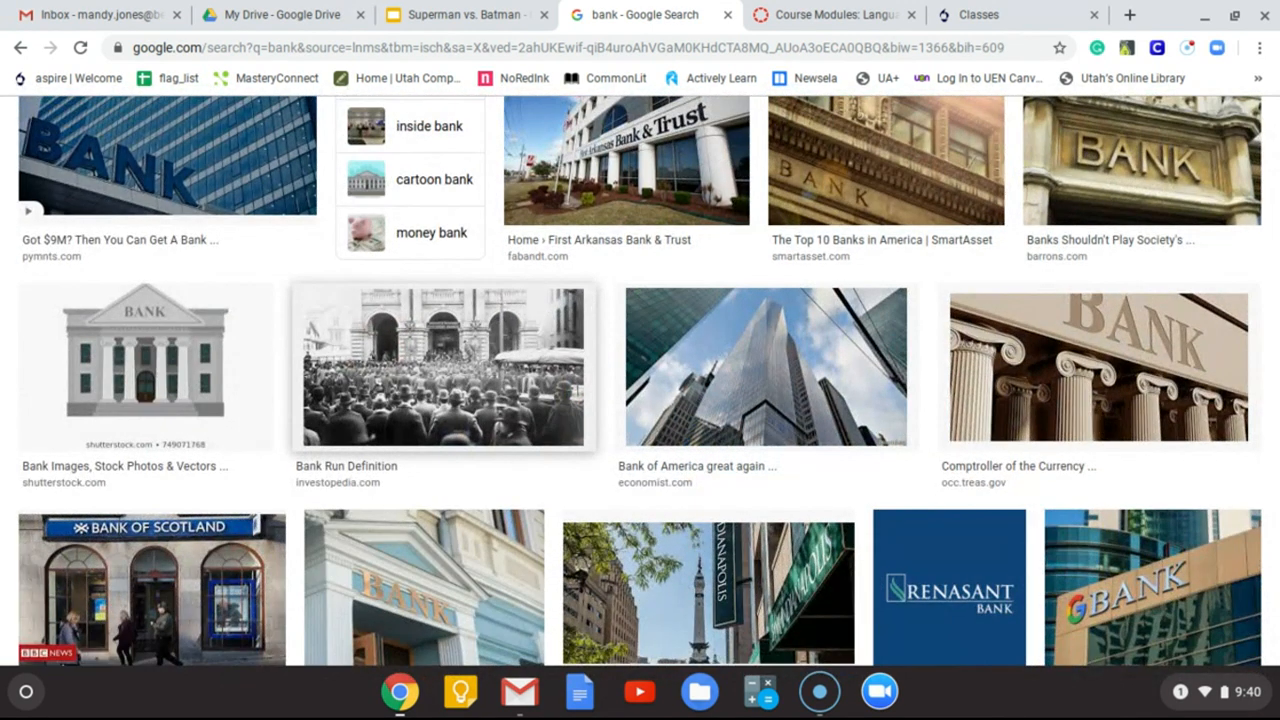
scroll(440, 370, "down", 6)
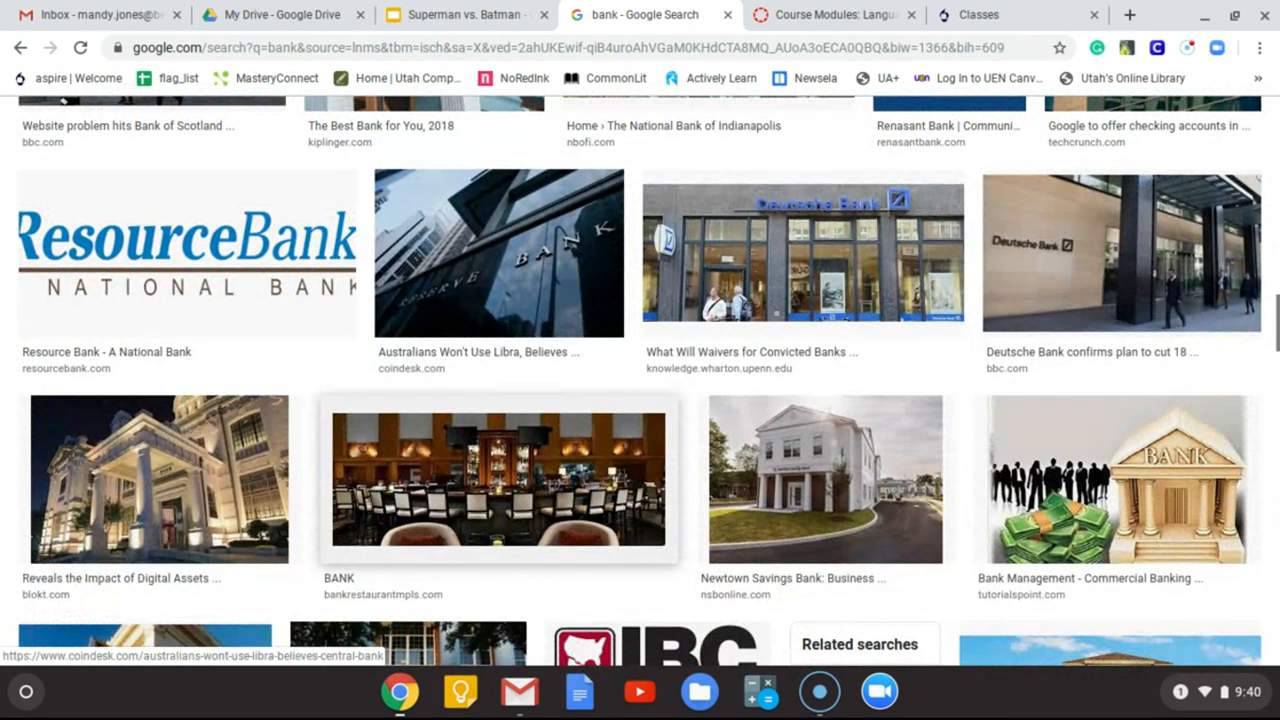
scroll(445, 272, "up", 12)
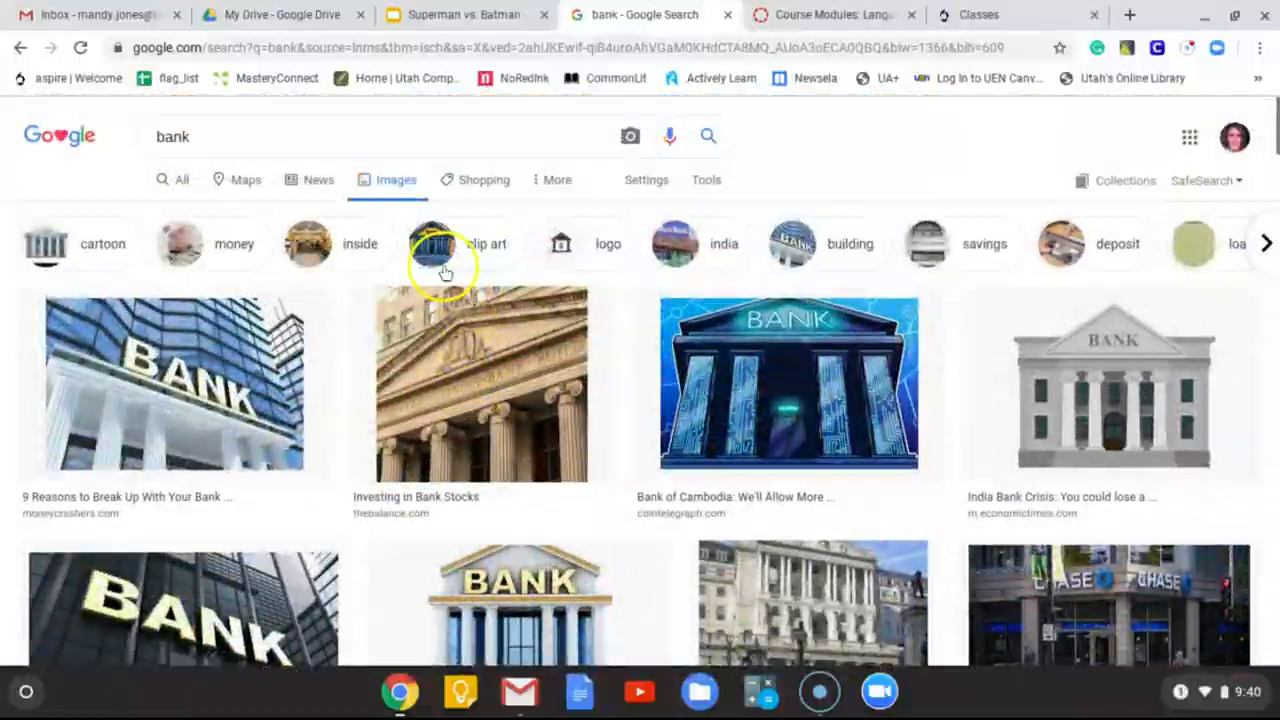
left_click(214, 131)
type("backgro")
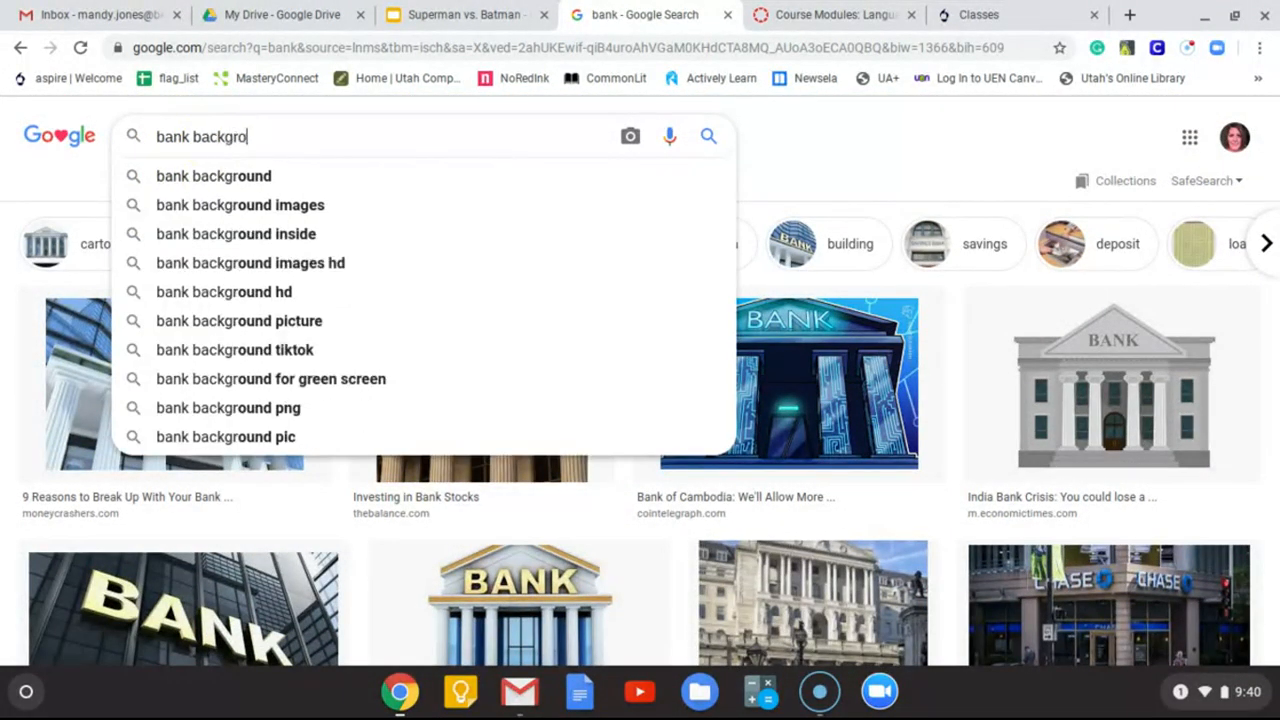
type("und")
key("Return")
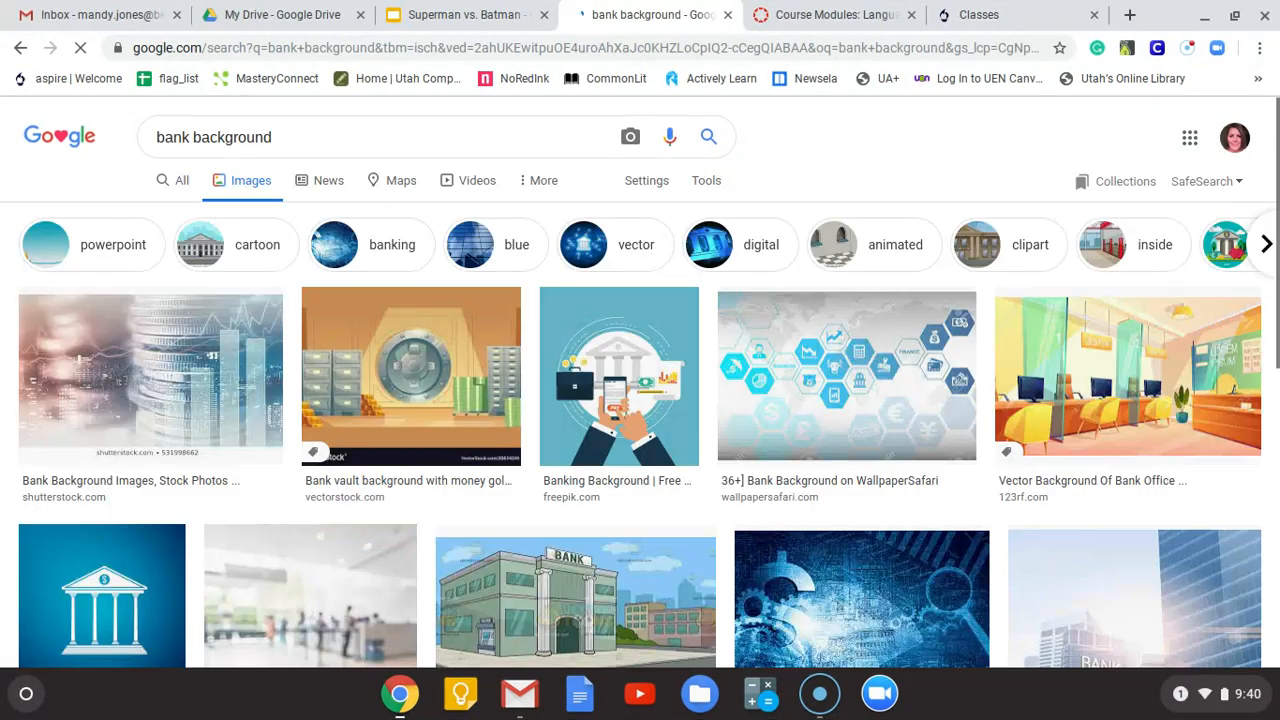
scroll(755, 380, "down", 3)
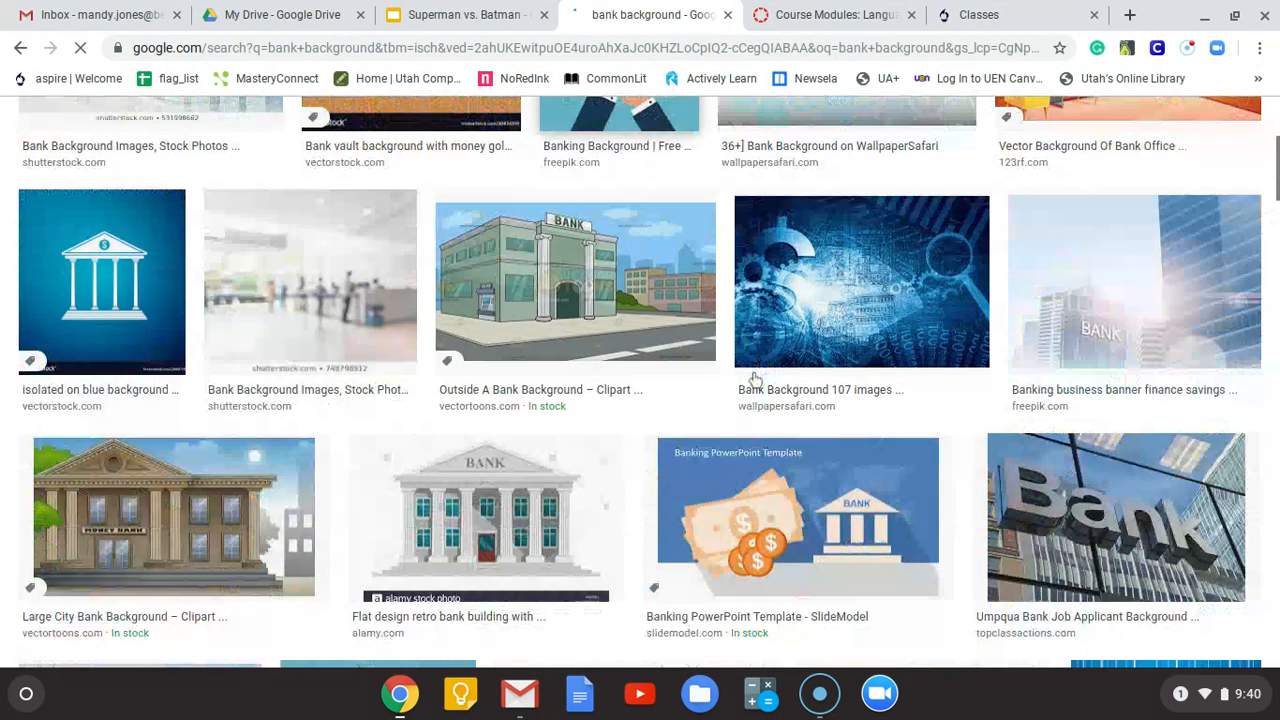
scroll(755, 380, "down", 3)
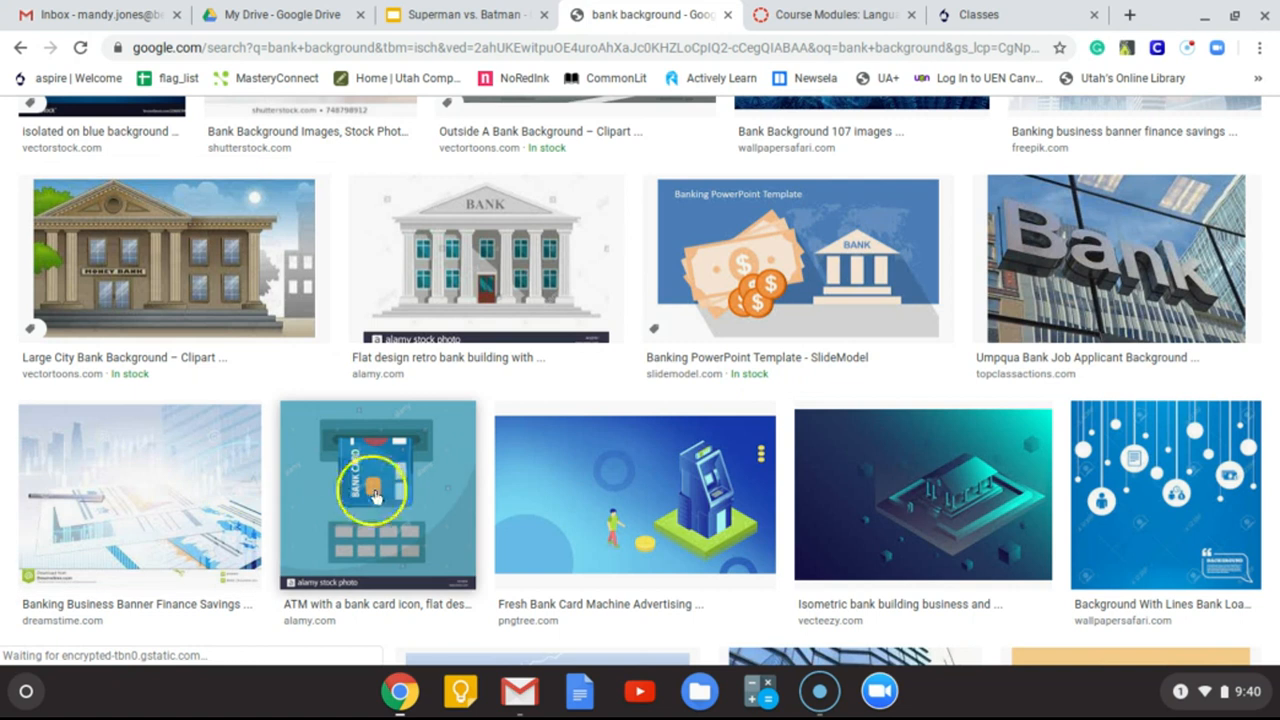
scroll(788, 543, "up", 6)
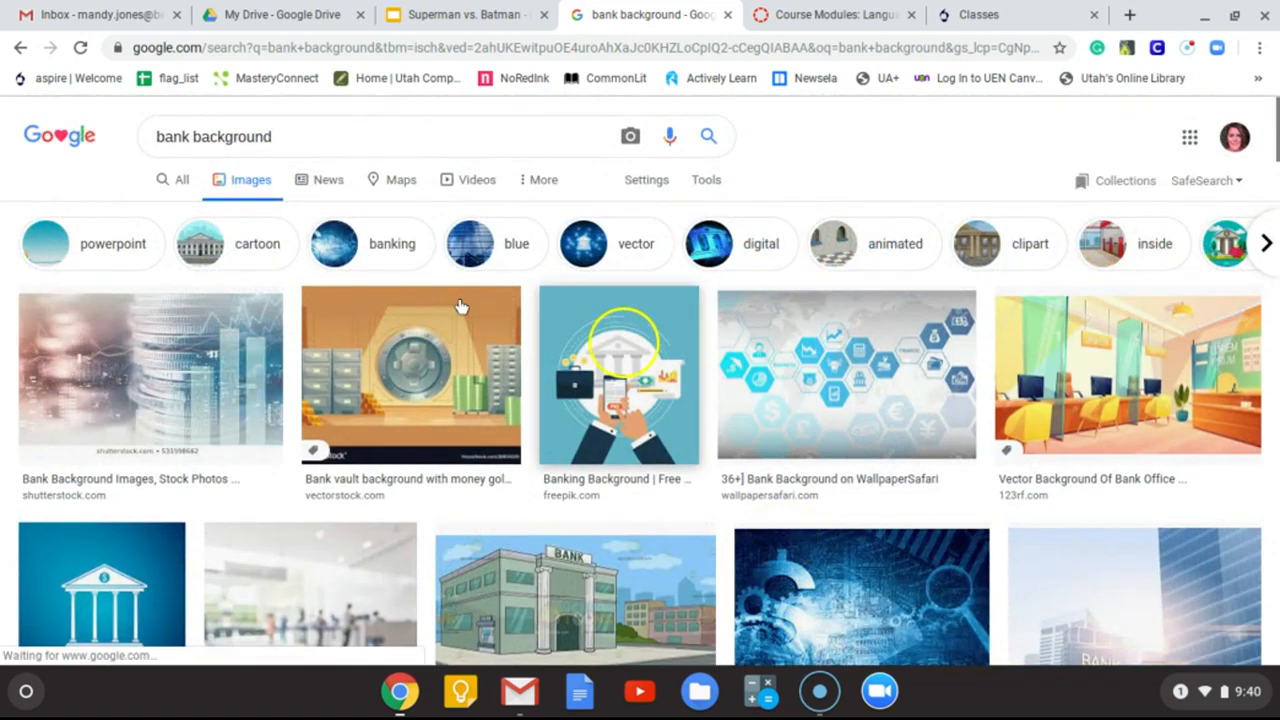
Replace the image search query with "street view of bank" and run the search
left_click_drag(286, 140, 133, 143)
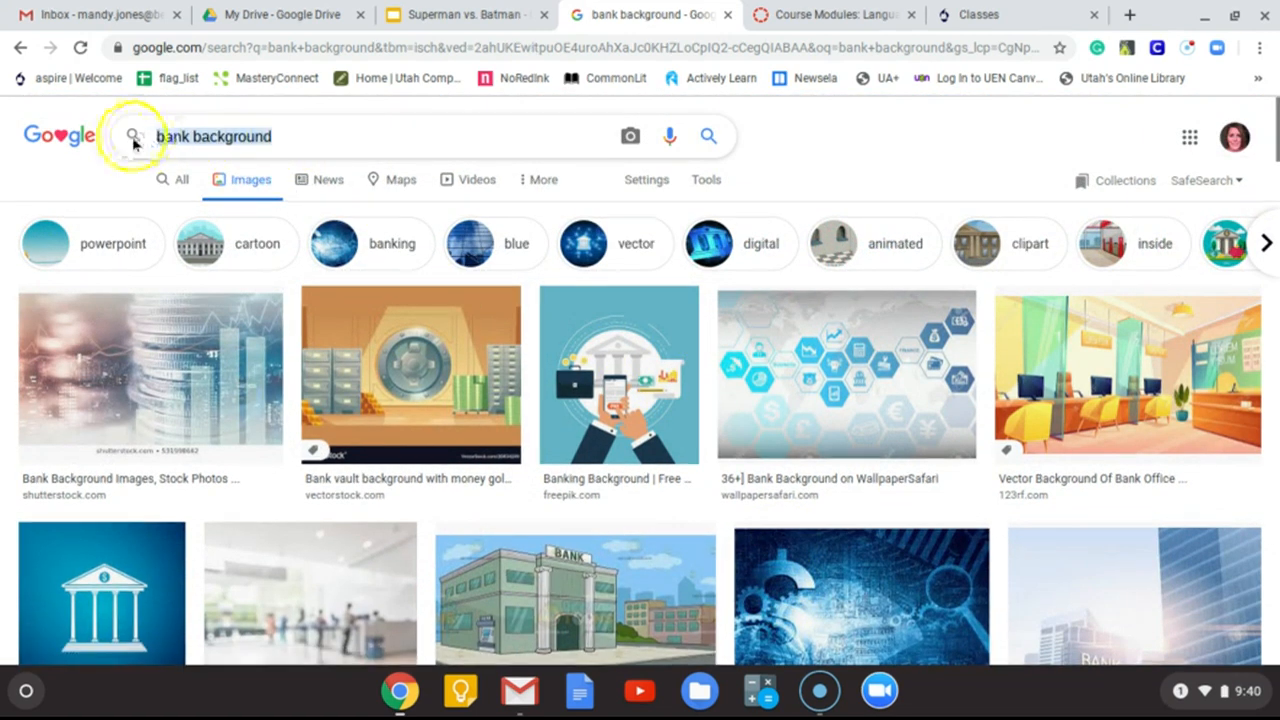
type("stee")
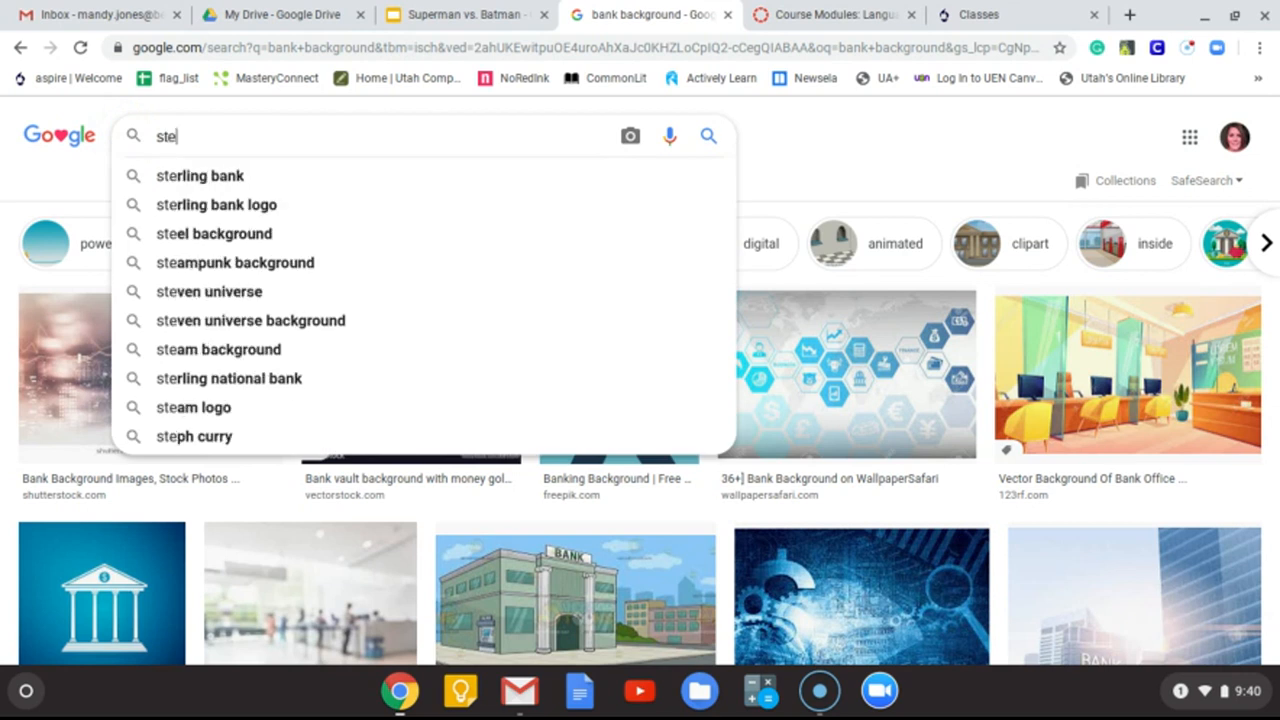
key("BackSpace")
key("BackSpace")
key("BackSpace")
type("r")
key("BackSpace")
type("tr")
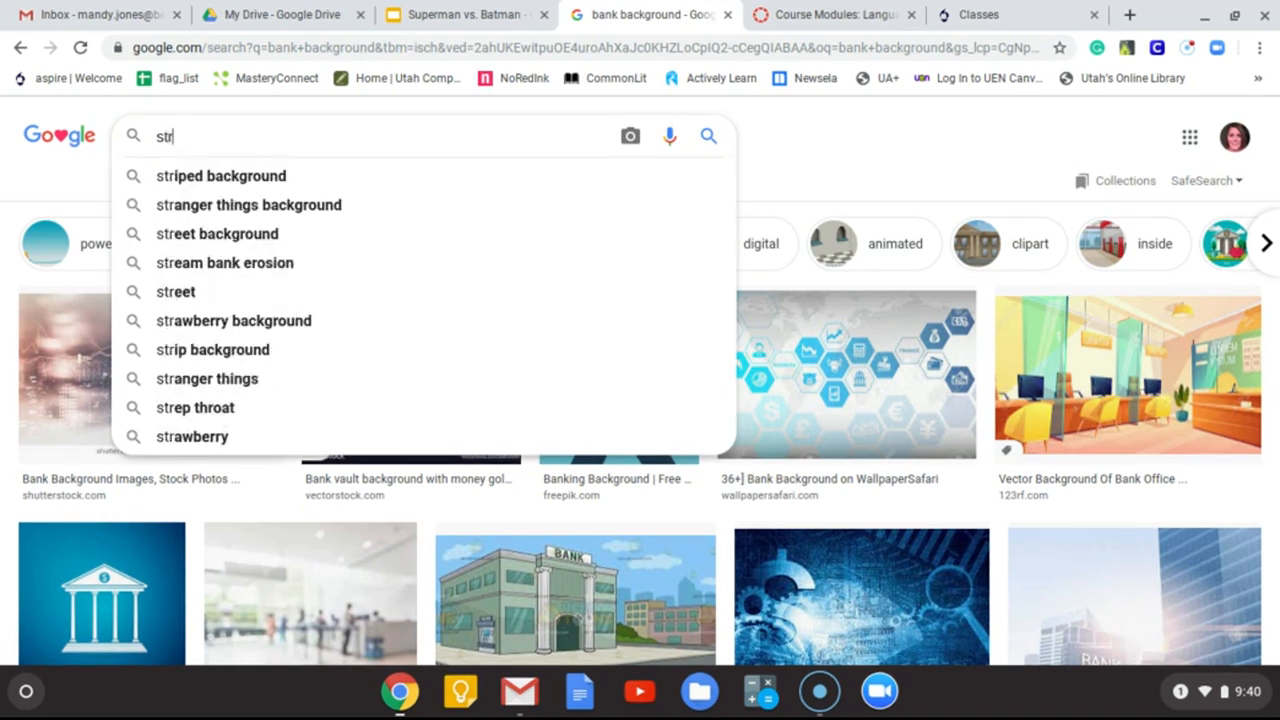
type("eetview o")
key("BackSpace")
key("BackSpace")
key("BackSpace")
key("BackSpace")
key("BackSpace")
key("BackSpace")
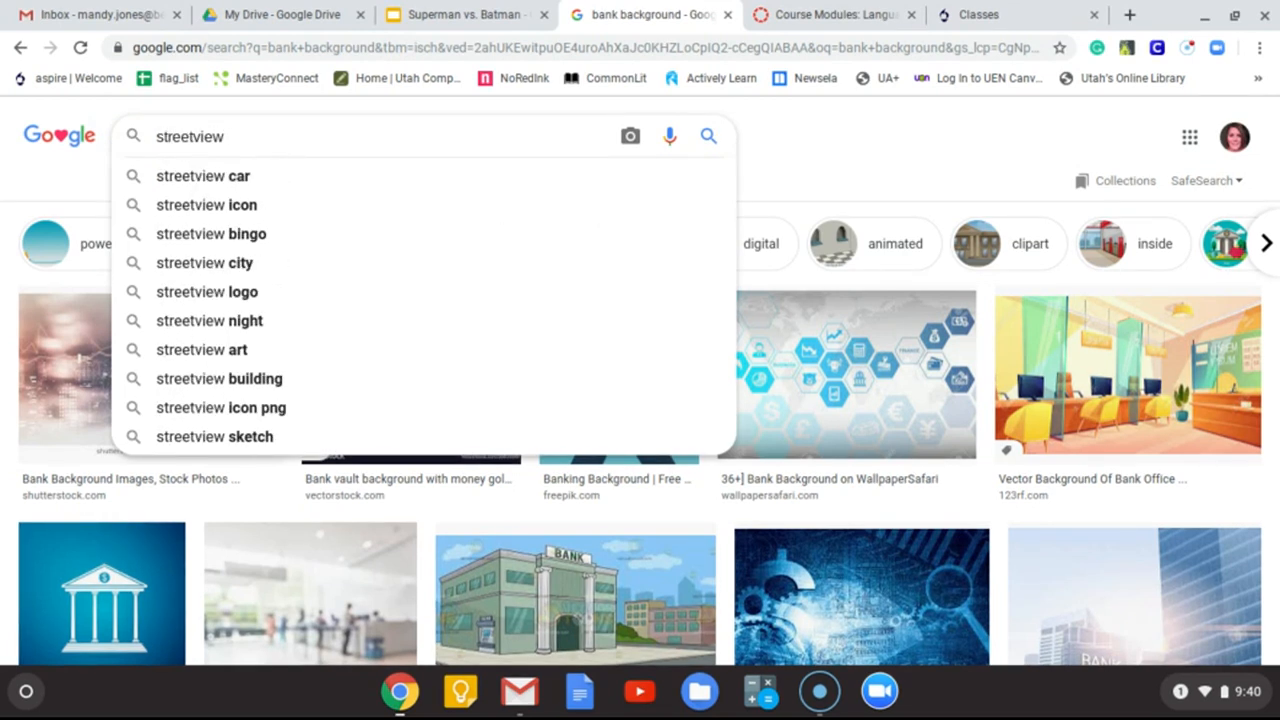
type("ivew o")
key("BackSpace")
key("BackSpace")
key("BackSpace")
key("BackSpace")
key("BackSpace")
key("BackSpace")
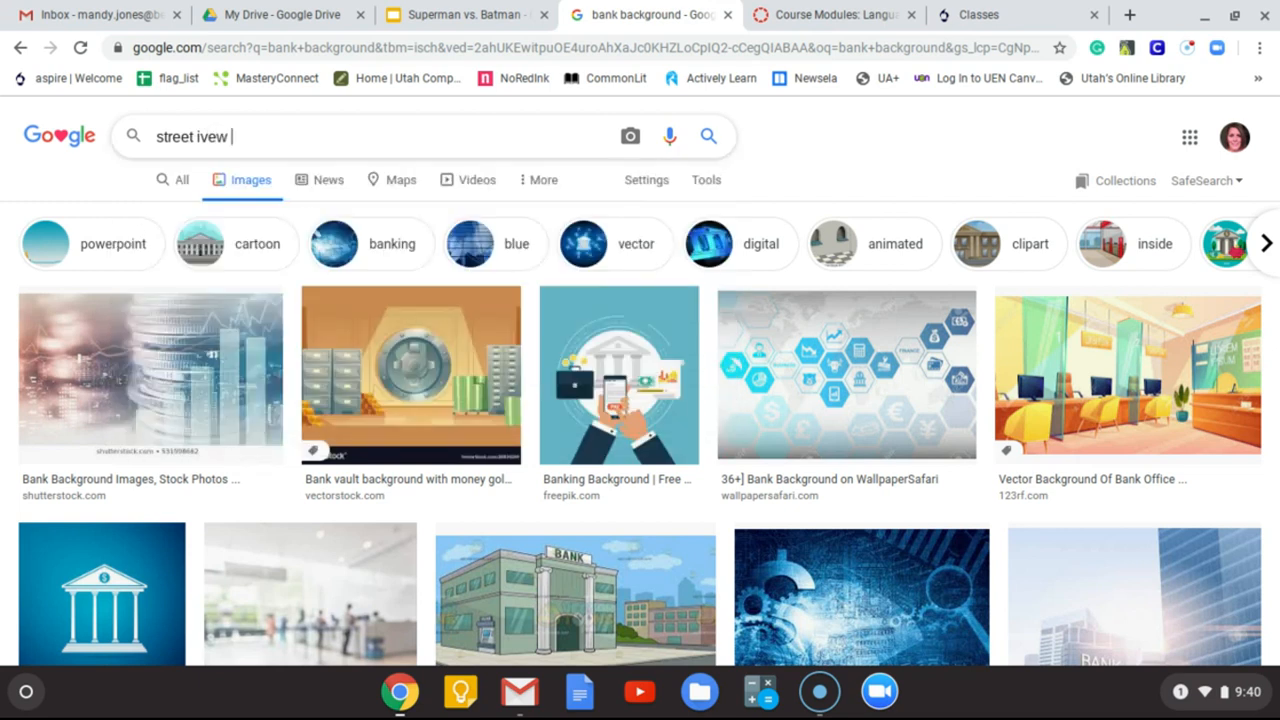
type("view of bank")
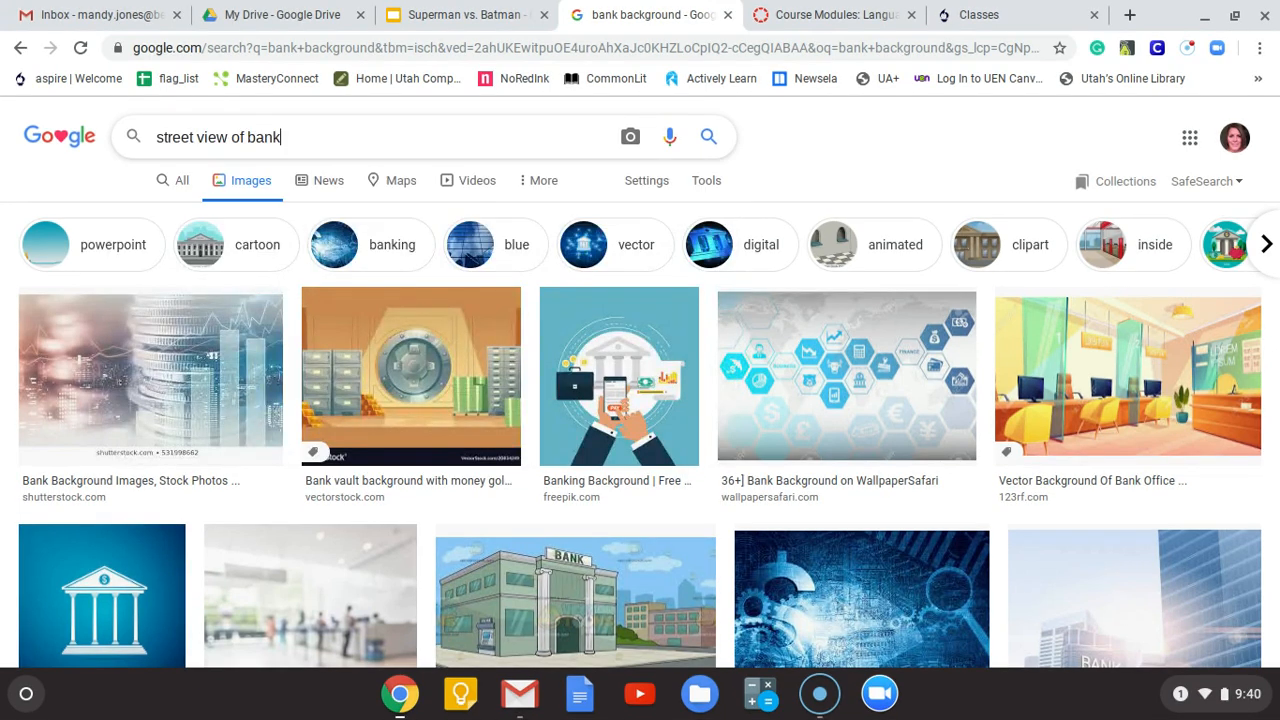
key("Return")
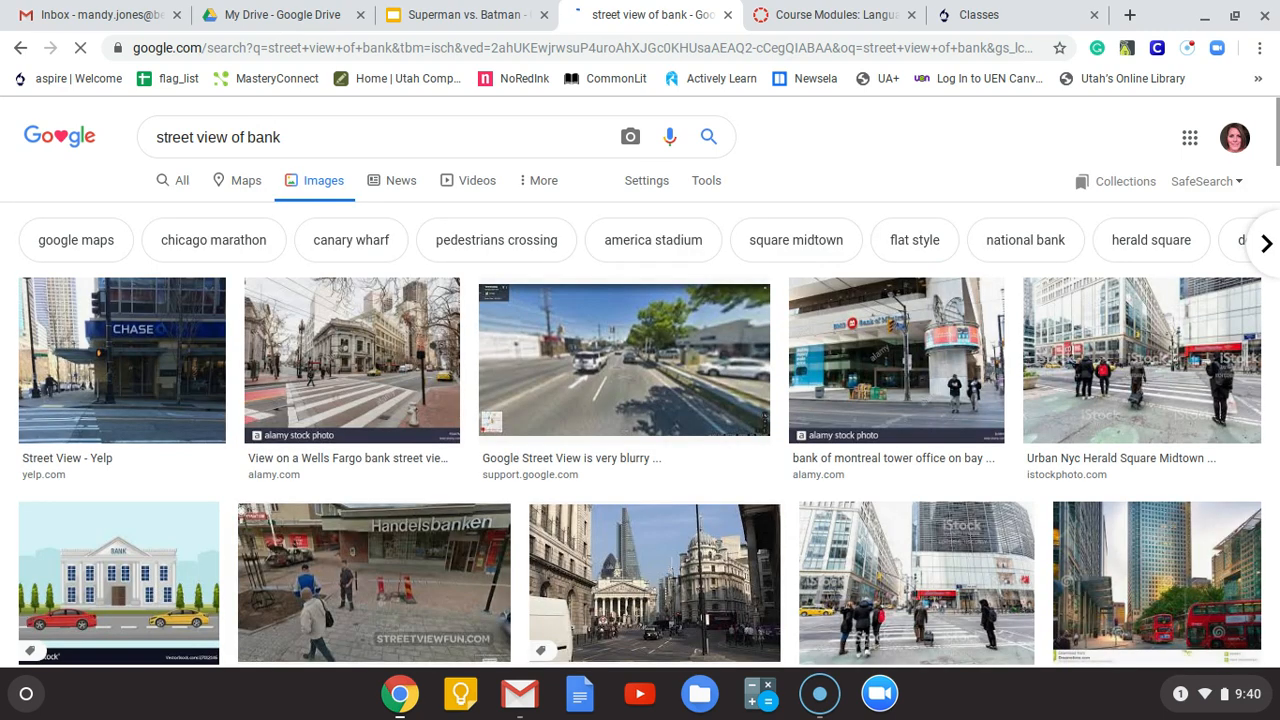
Browse the street view results and copy the Chase bank image from Yelp
scroll(453, 367, "down", 3)
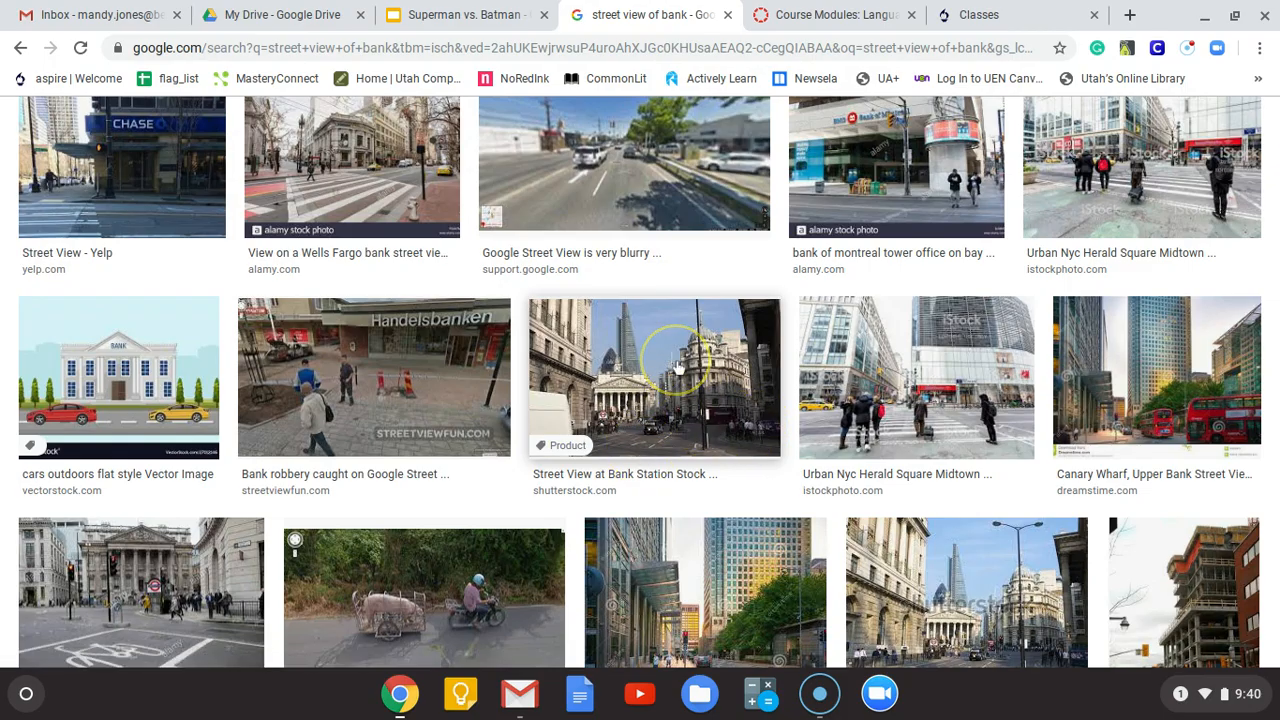
scroll(664, 416, "down", 3)
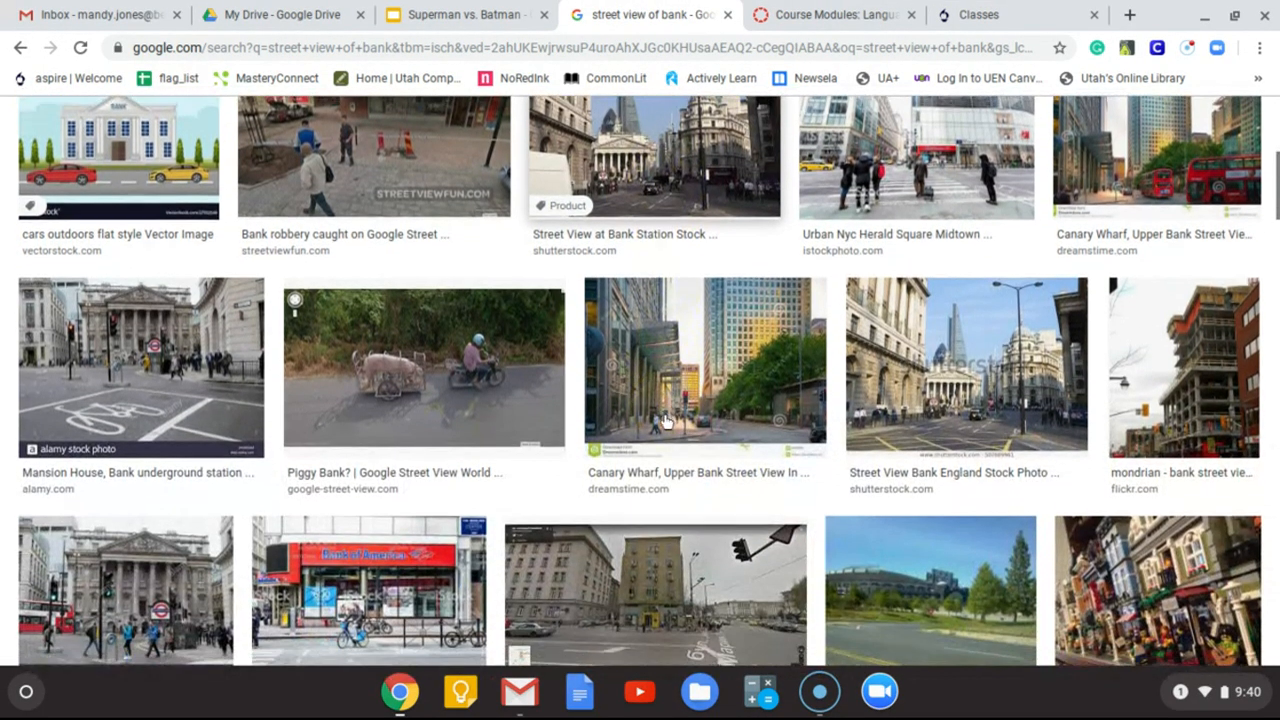
scroll(664, 421, "down", 5)
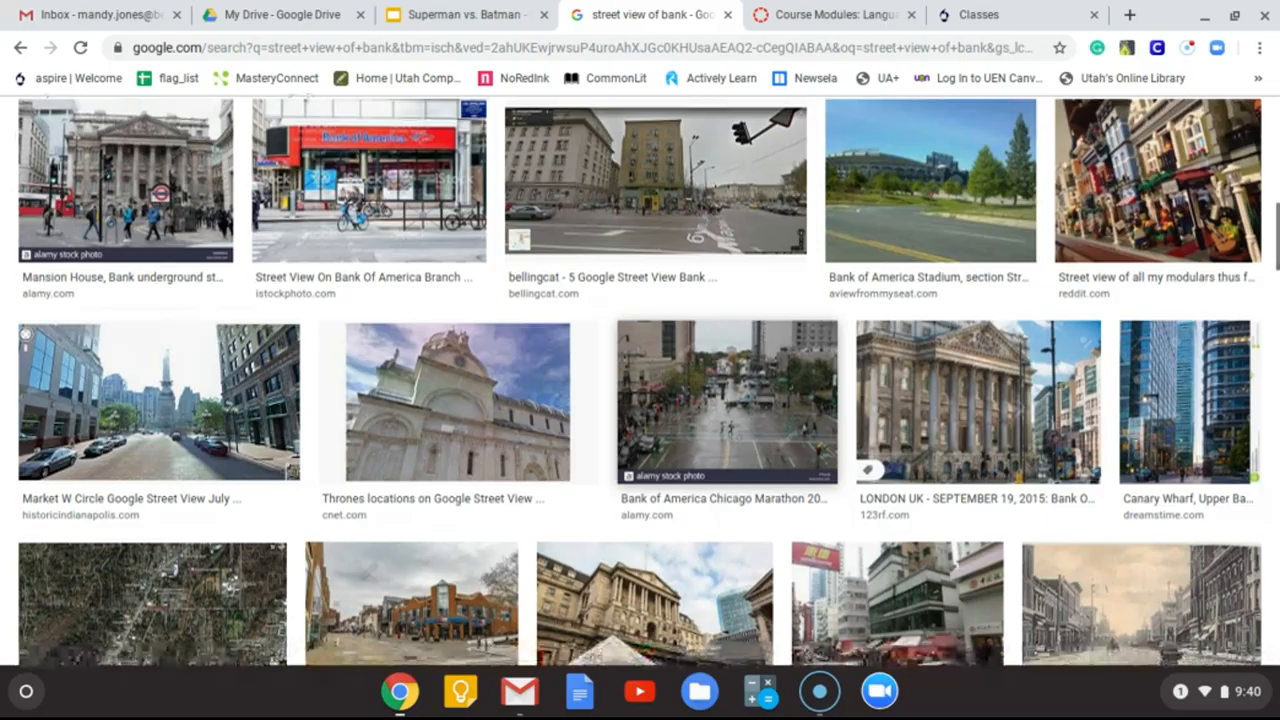
scroll(320, 97, "up", 10)
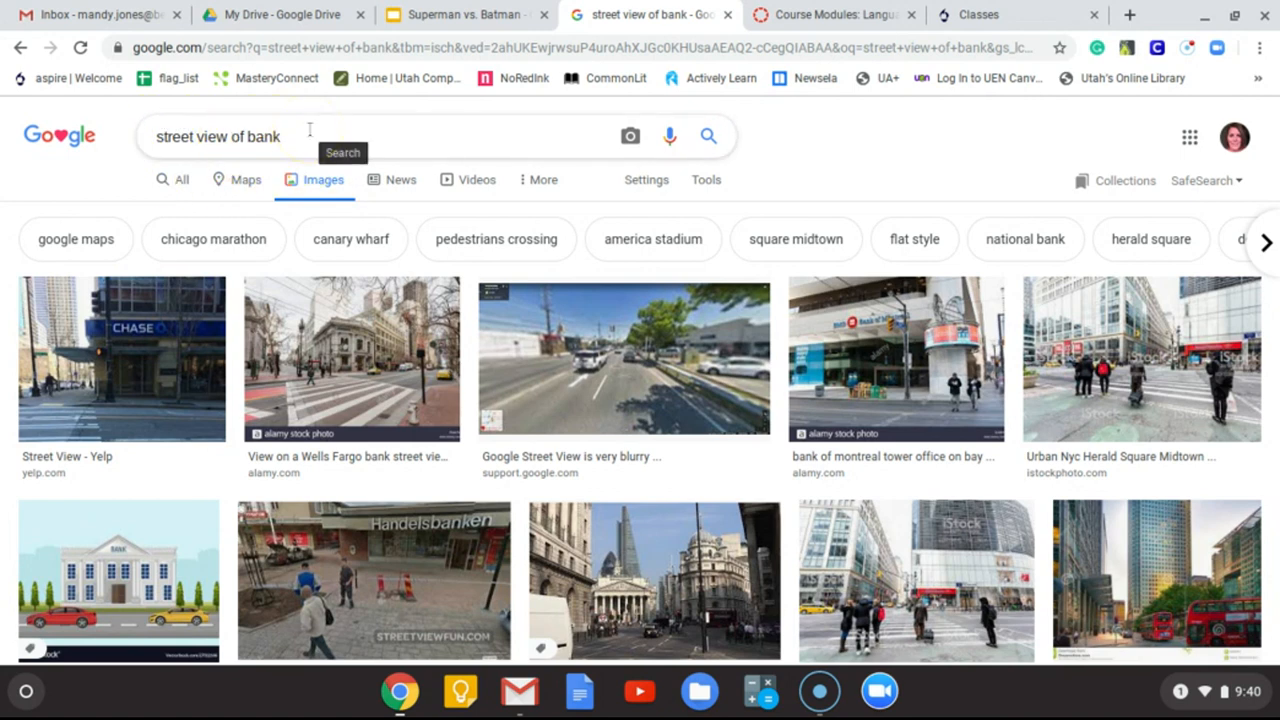
right_click(152, 362)
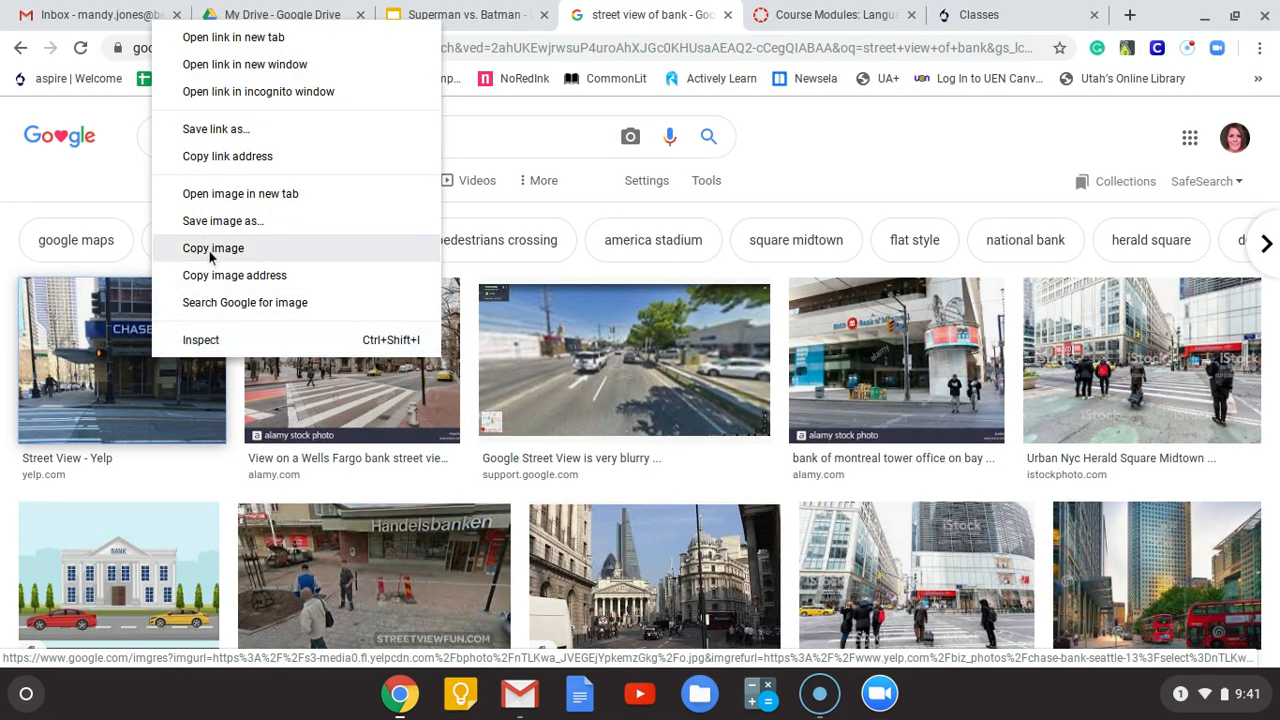
left_click(212, 248)
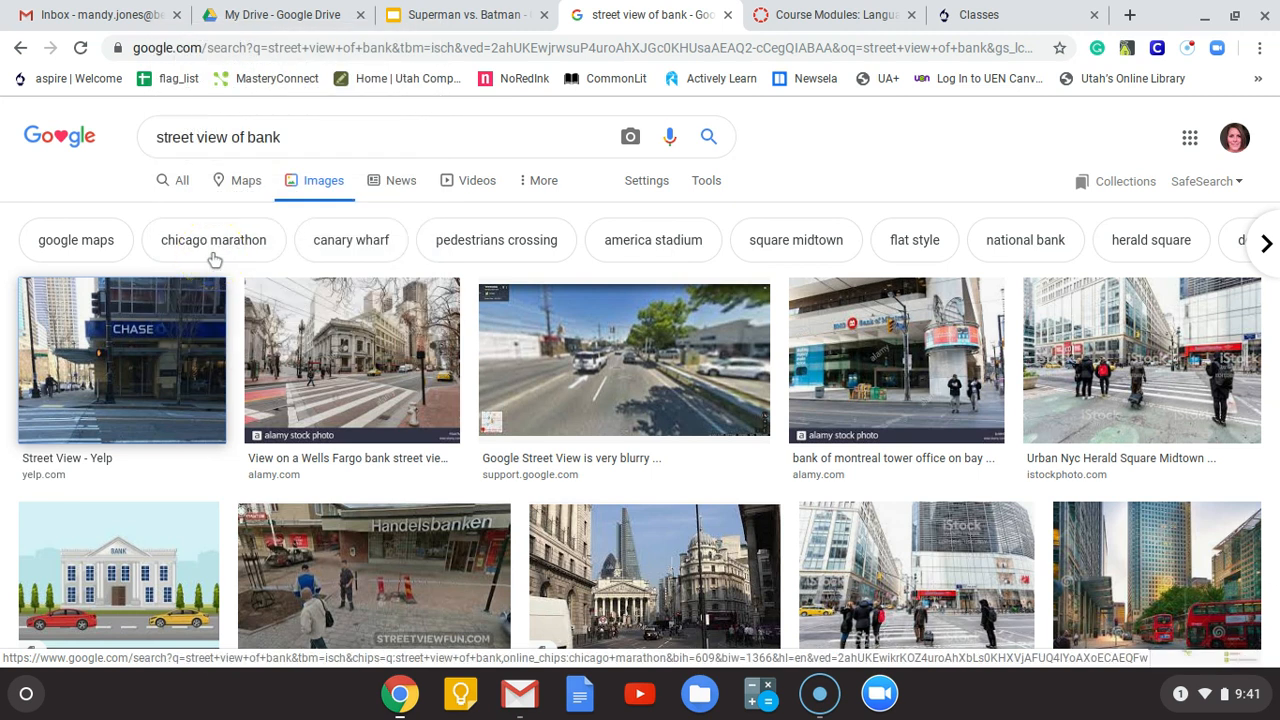
Switch to the Superman vs. Batman presentation and paste the copied image onto the "3rd event - fighting a robber - batman" slide
left_click(447, 12)
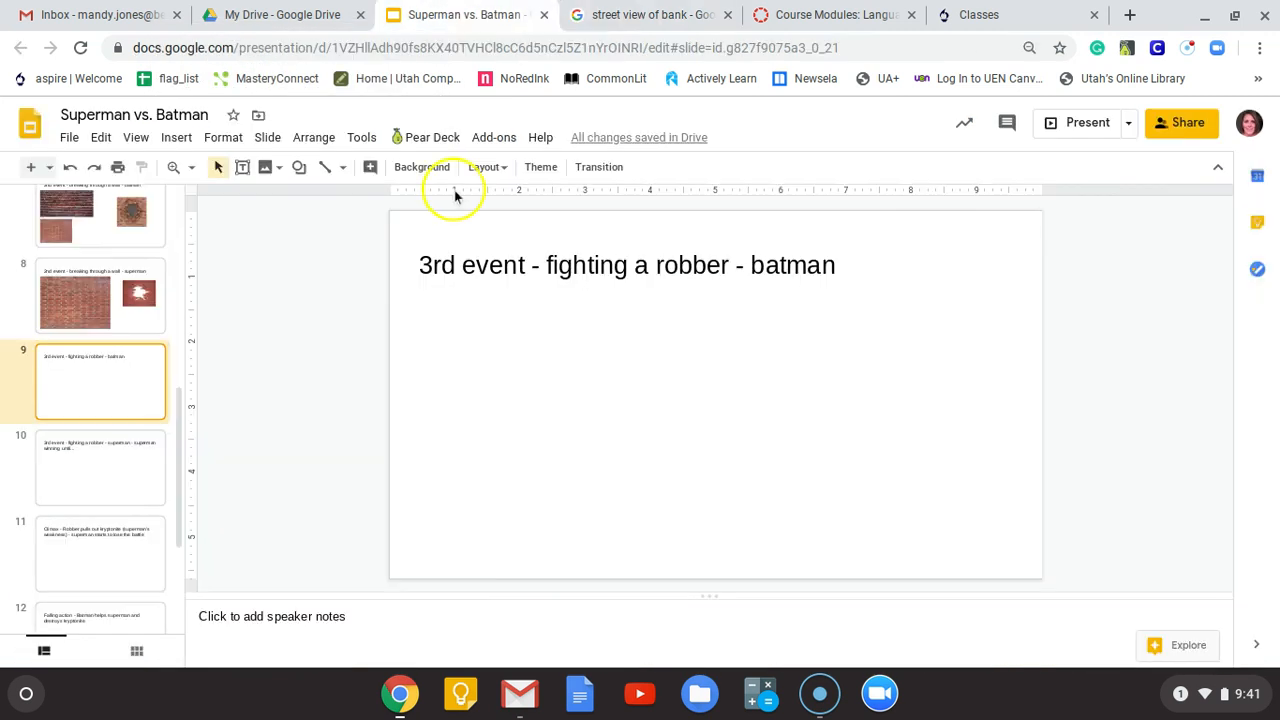
right_click(499, 449)
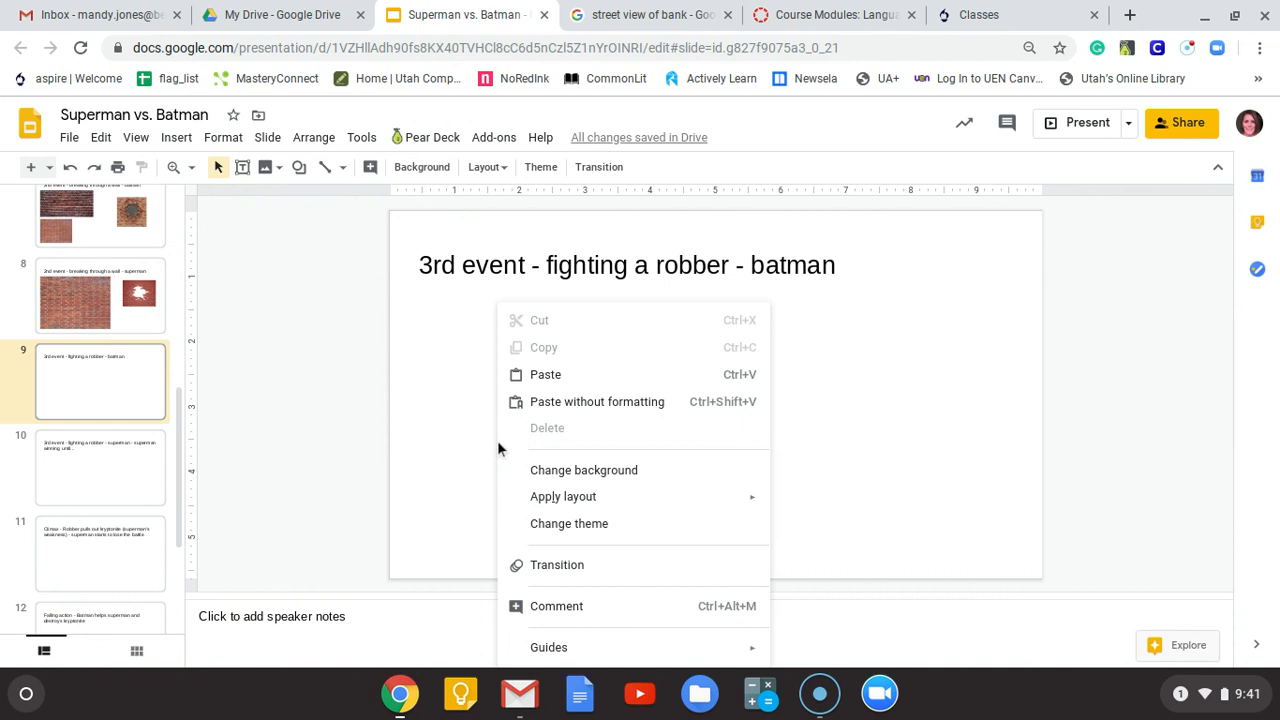
left_click(553, 377)
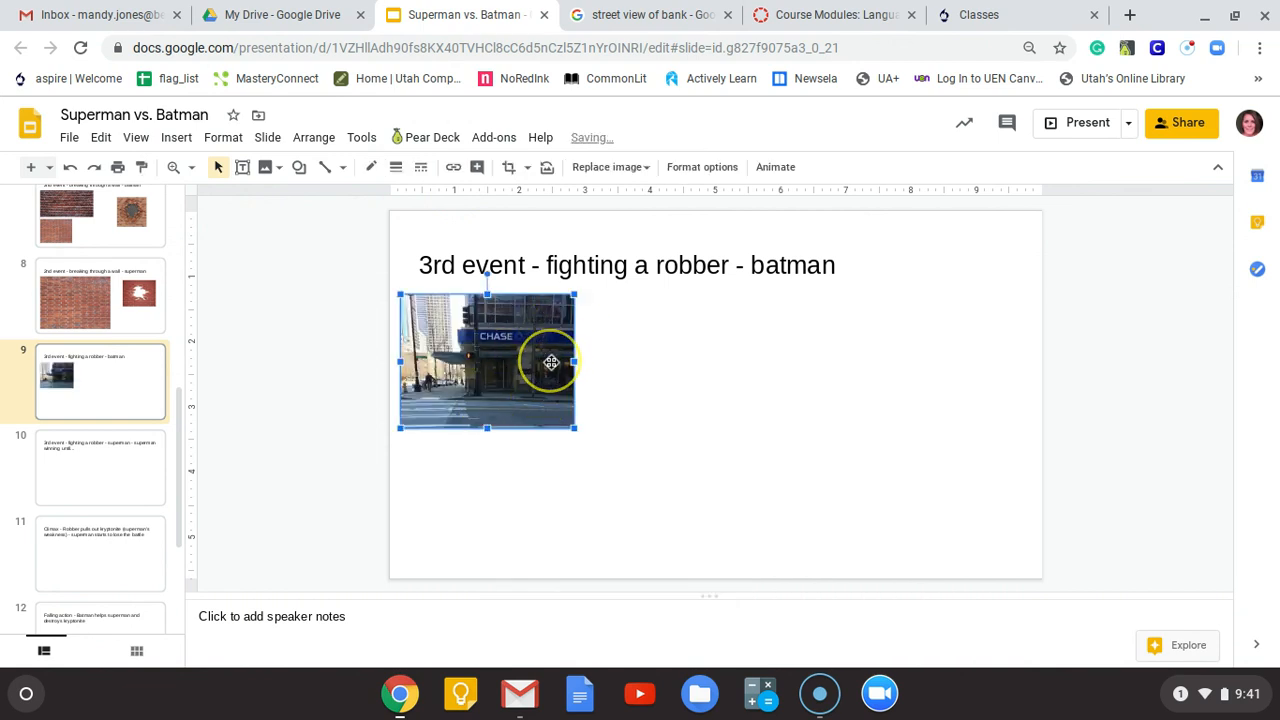
Bring a second copy of the Chase bank image from the search results onto slide 9 and delete that duplicate
left_click(624, 15)
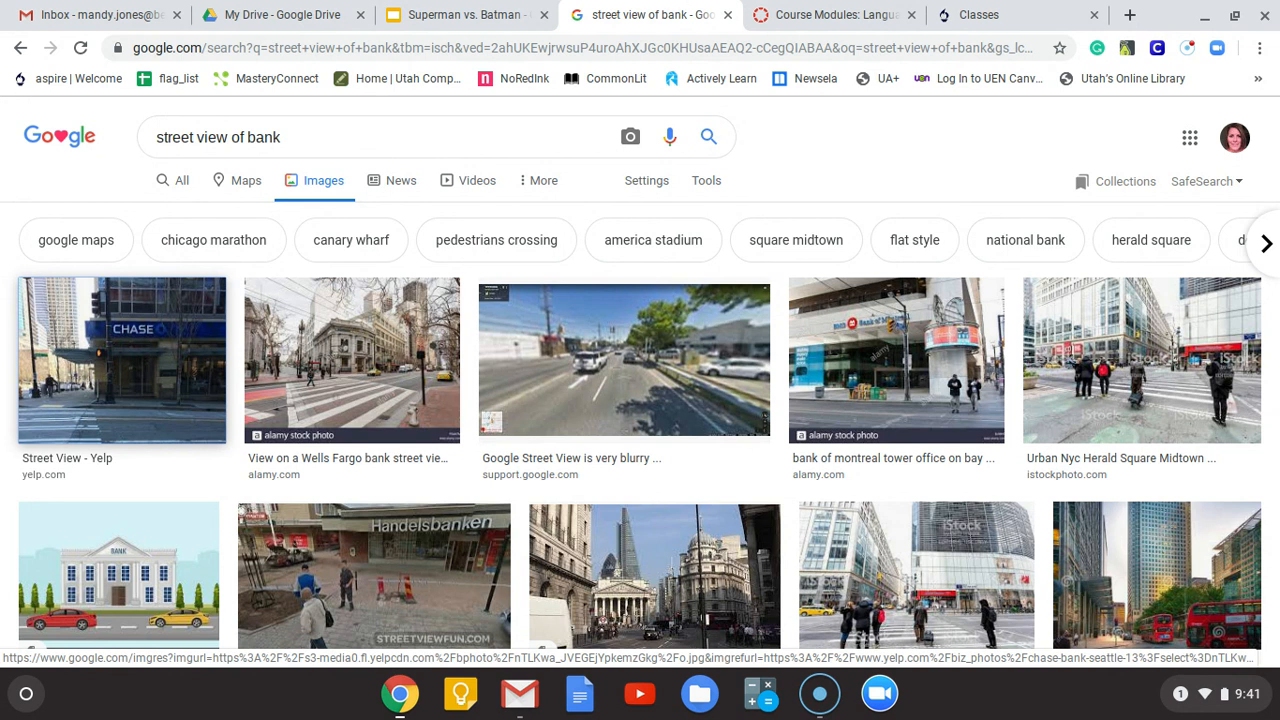
left_click_drag(149, 349, 775, 370)
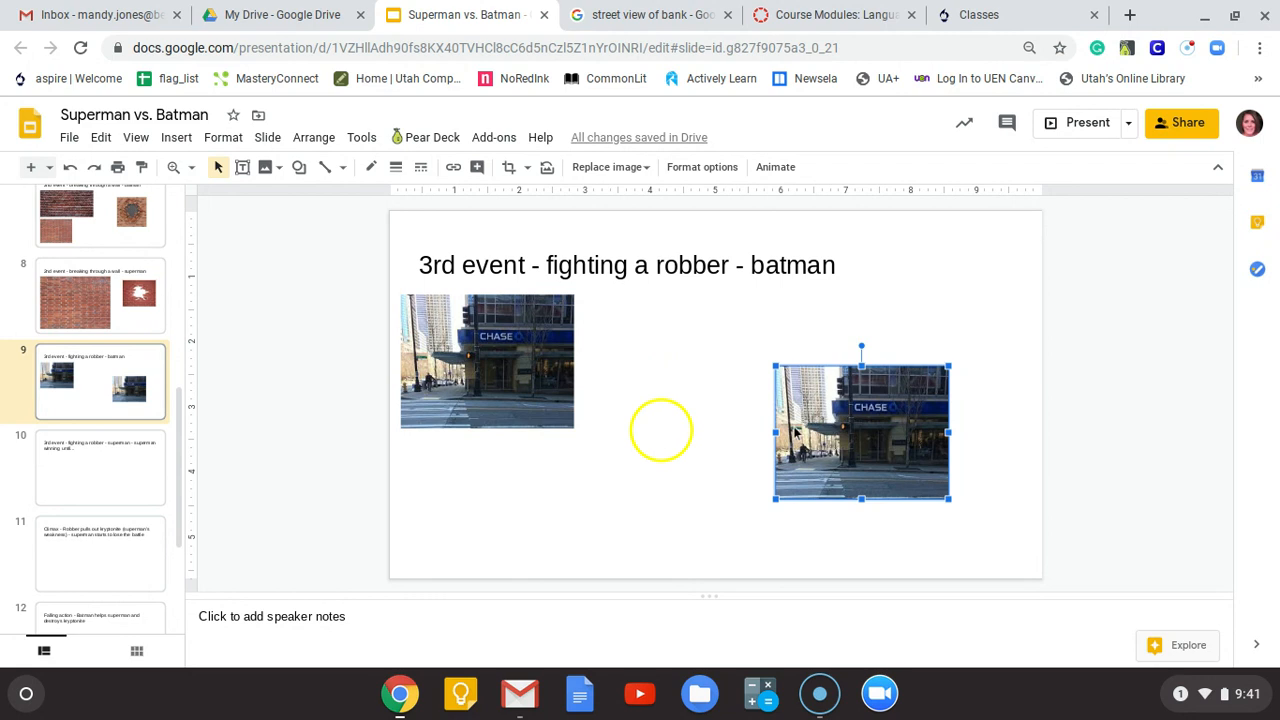
key("Delete")
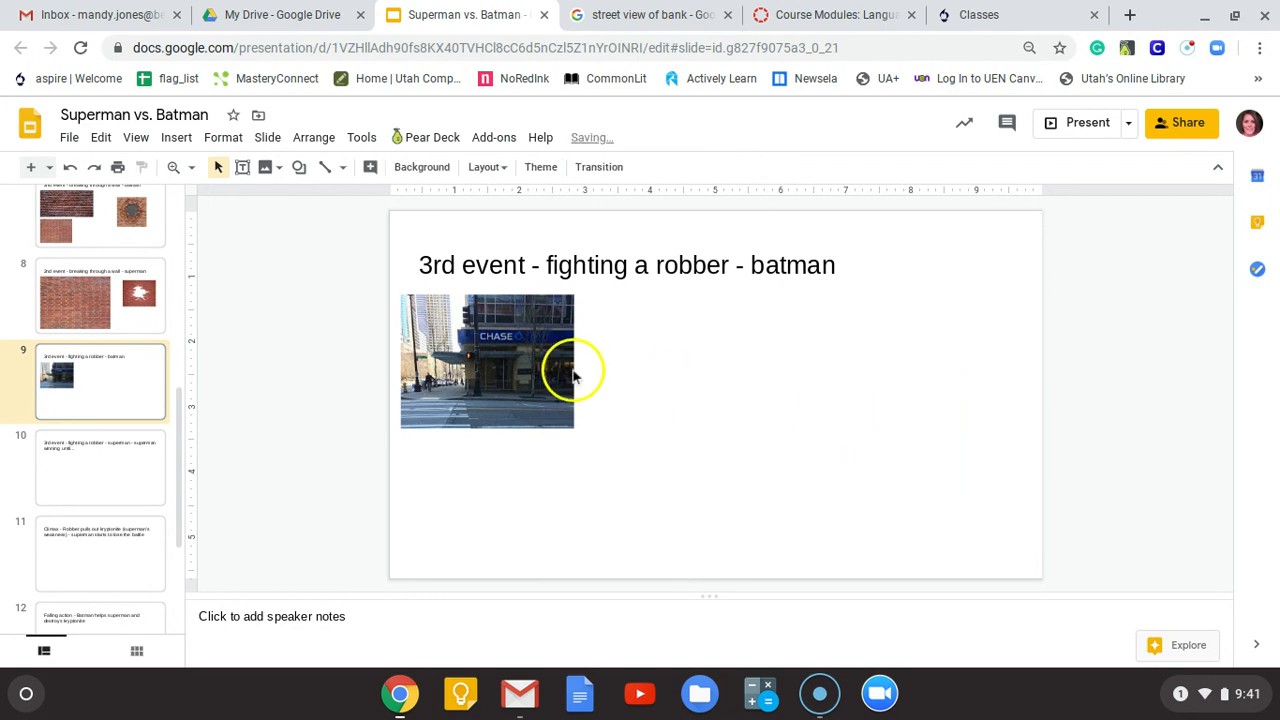
Align the Chase bank image with the upper-left corner of slide 9 and stretch it to fill the whole slide
left_click_drag(549, 360, 540, 283)
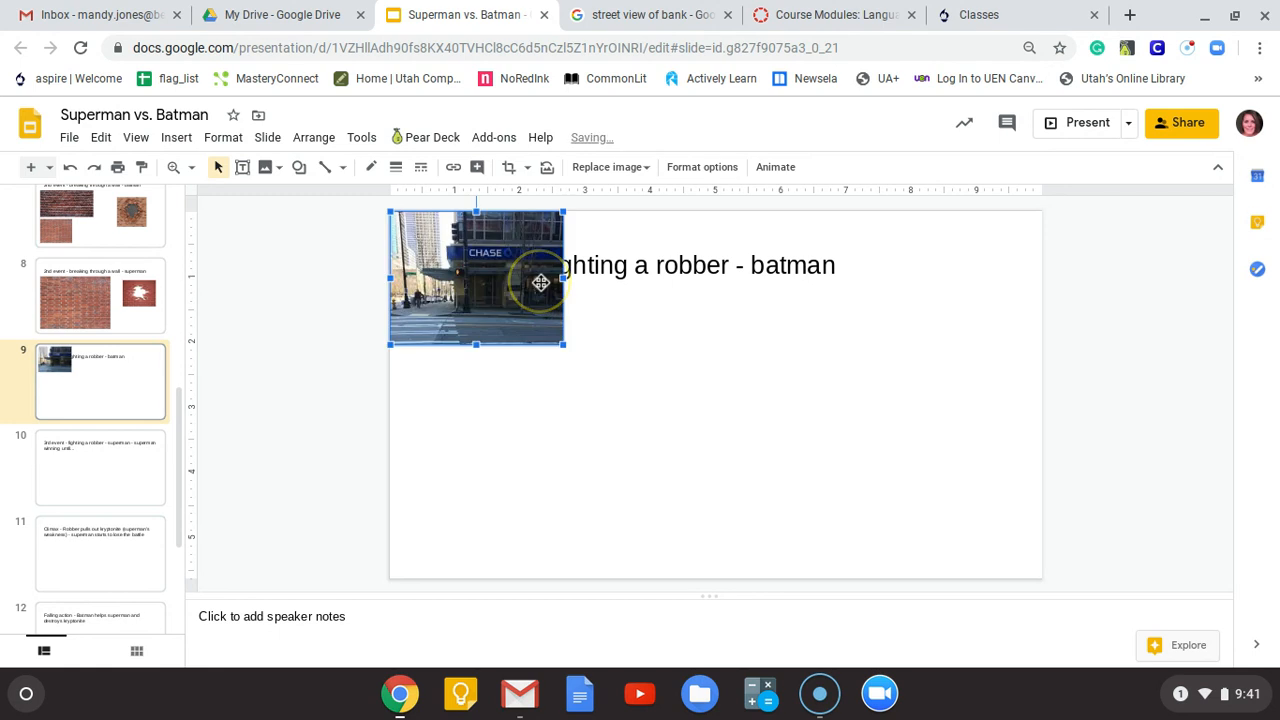
left_click_drag(563, 344, 862, 362)
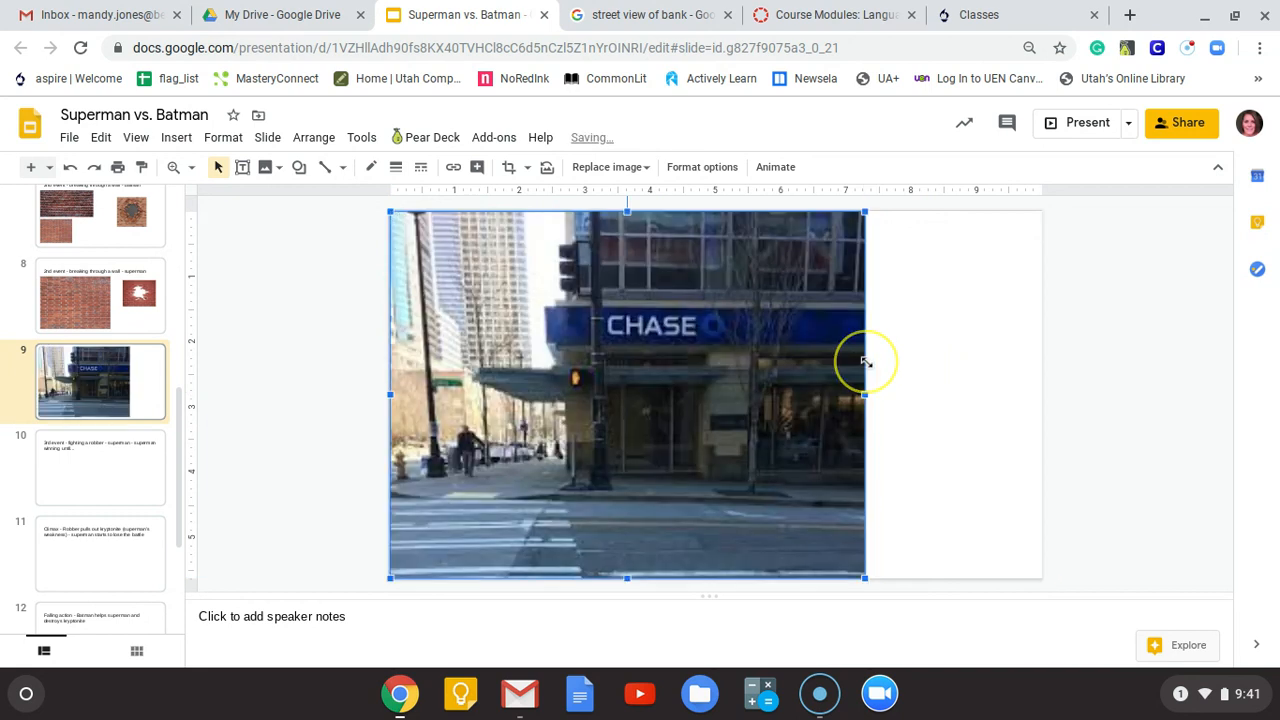
left_click_drag(982, 404, 1039, 396)
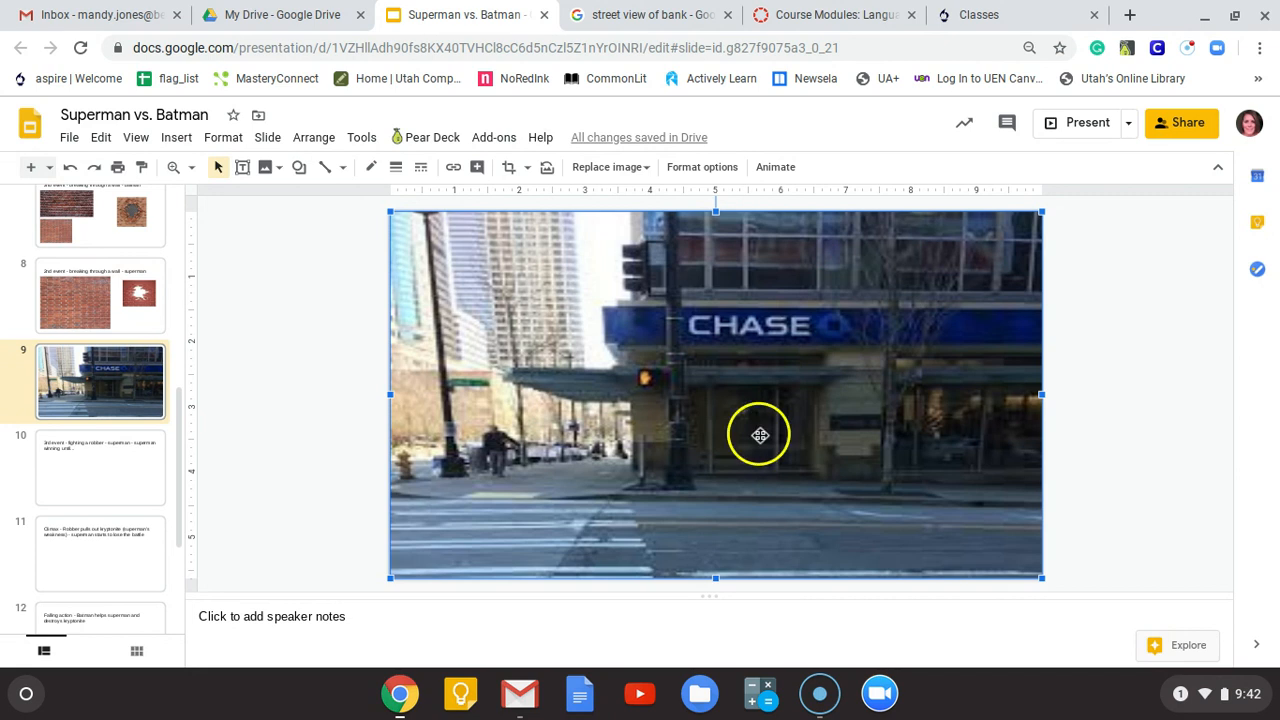
Send the Chase bank image to the back, behind the slide's title text
right_click(607, 301)
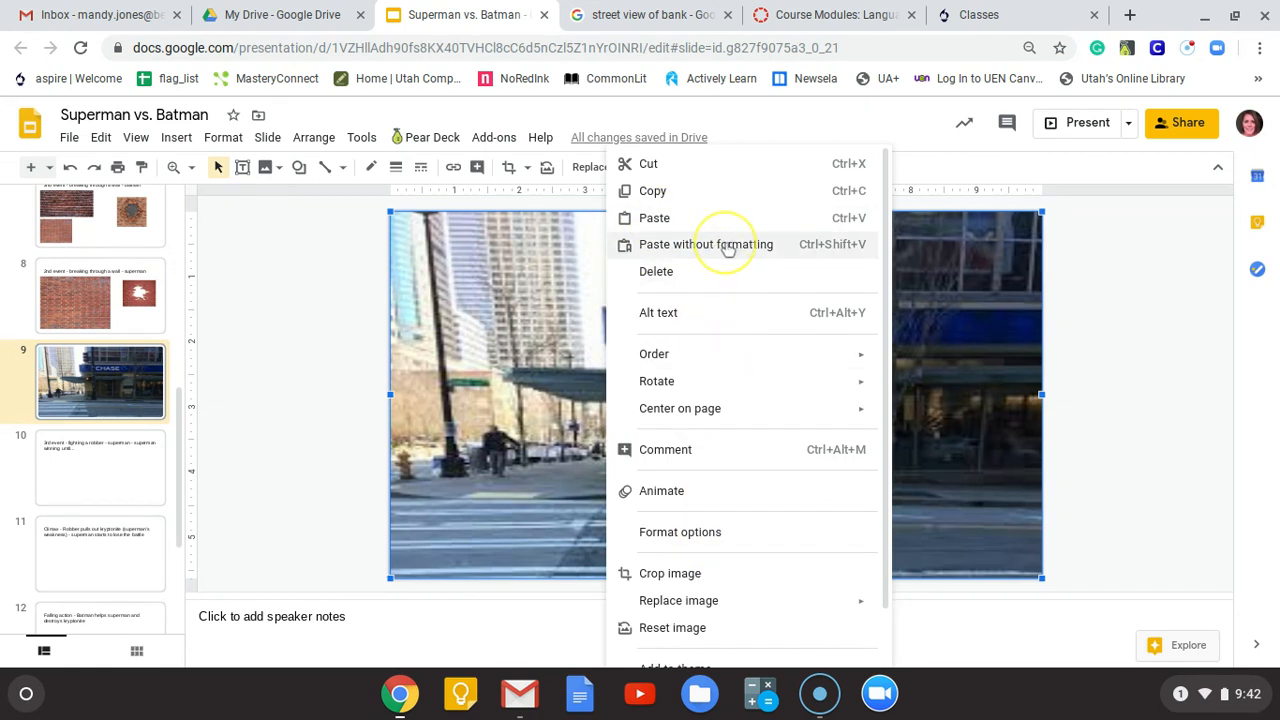
mouse_move(670, 353)
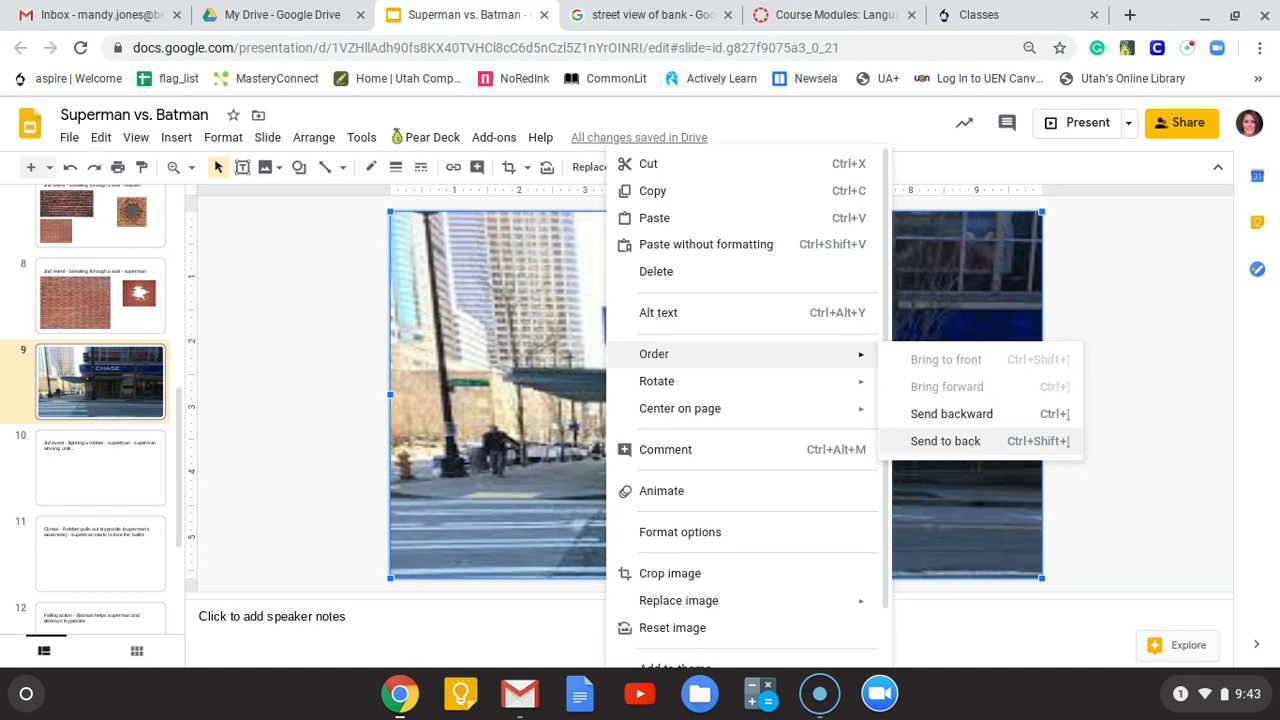
left_click(945, 441)
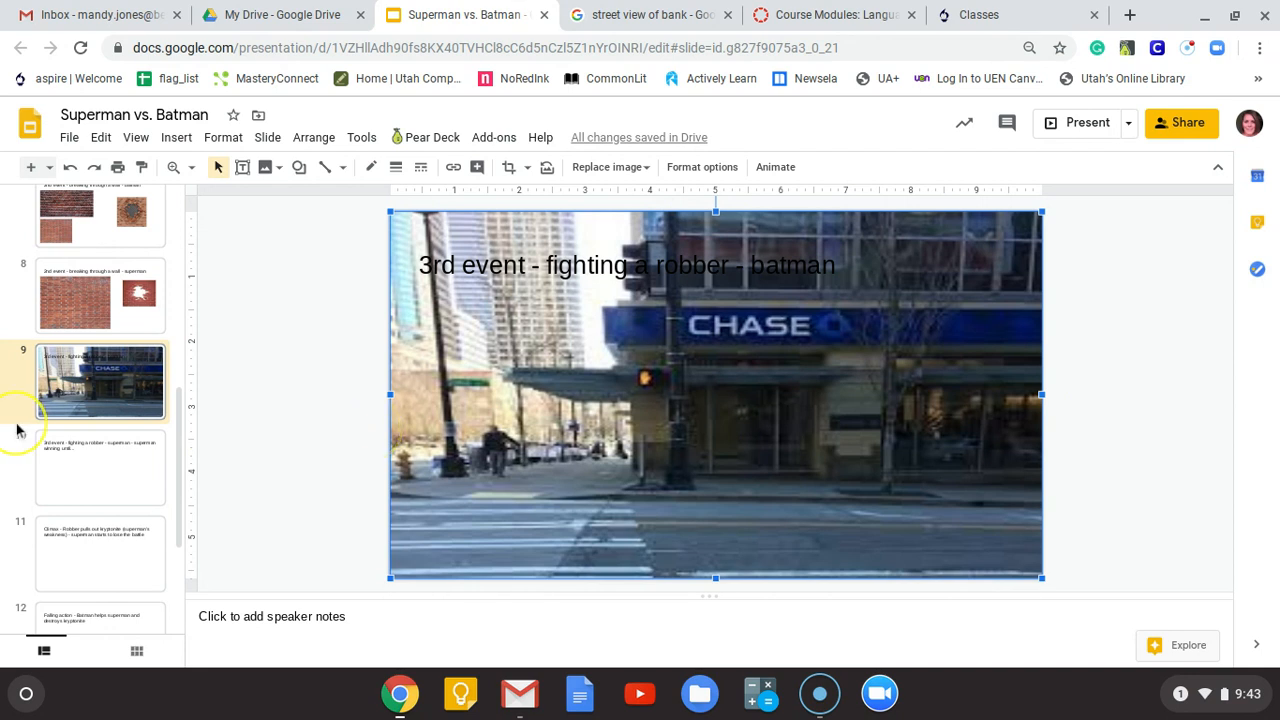
Copy the full-slide Chase bank image from slide 9 and paste it onto slide 10, the Superman robber scene
scroll(16, 430, "down", 3)
scroll(18, 430, "up", 4)
scroll(16, 430, "down", 1)
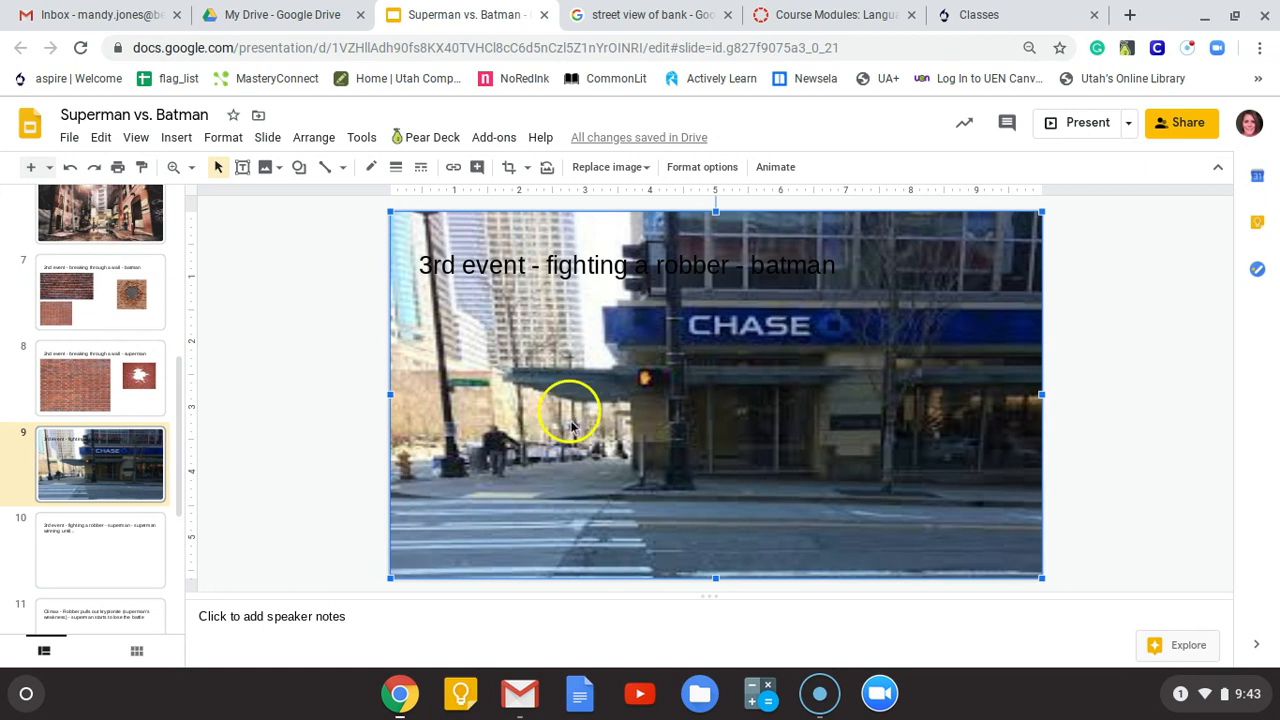
right_click(652, 423)
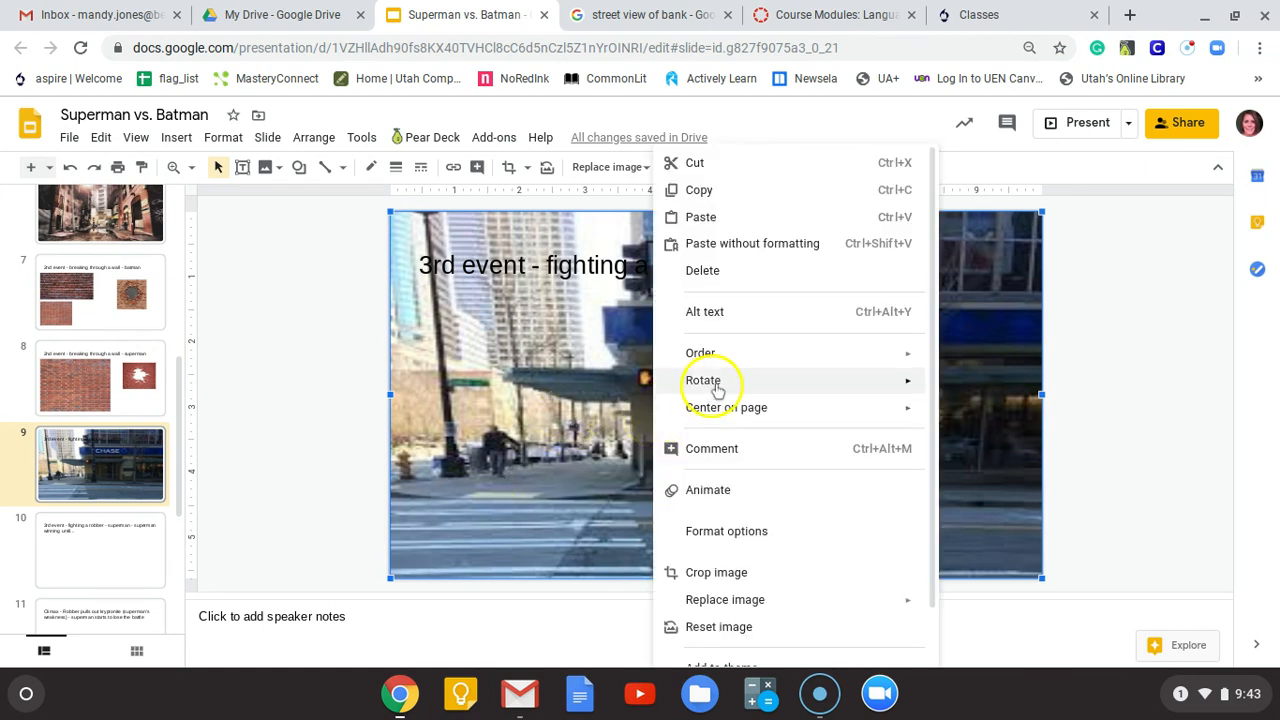
left_click(710, 190)
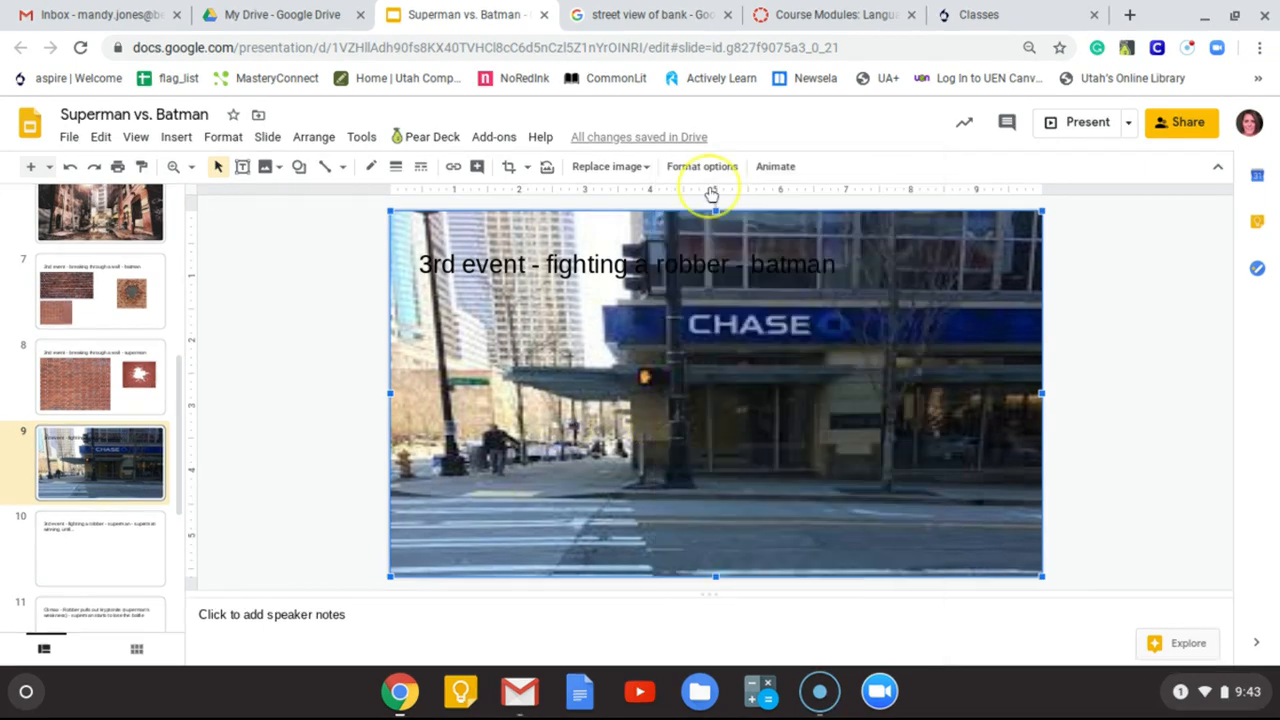
left_click(106, 571)
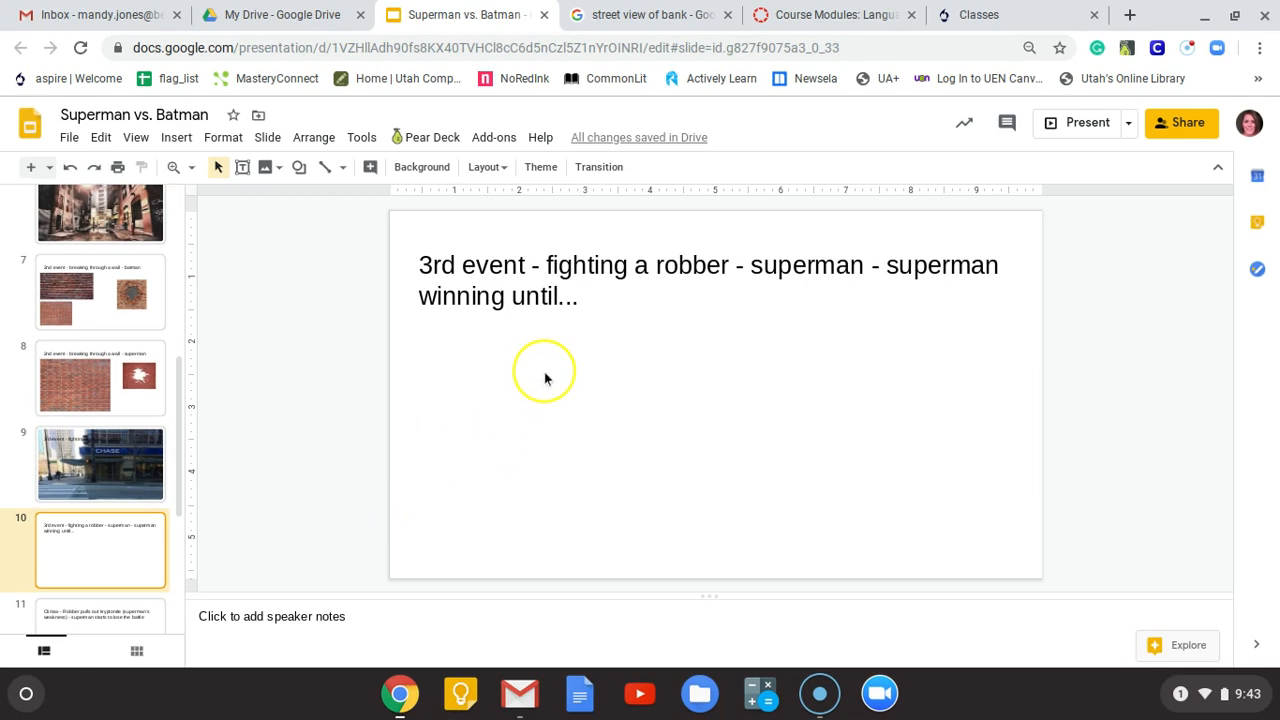
right_click(557, 401)
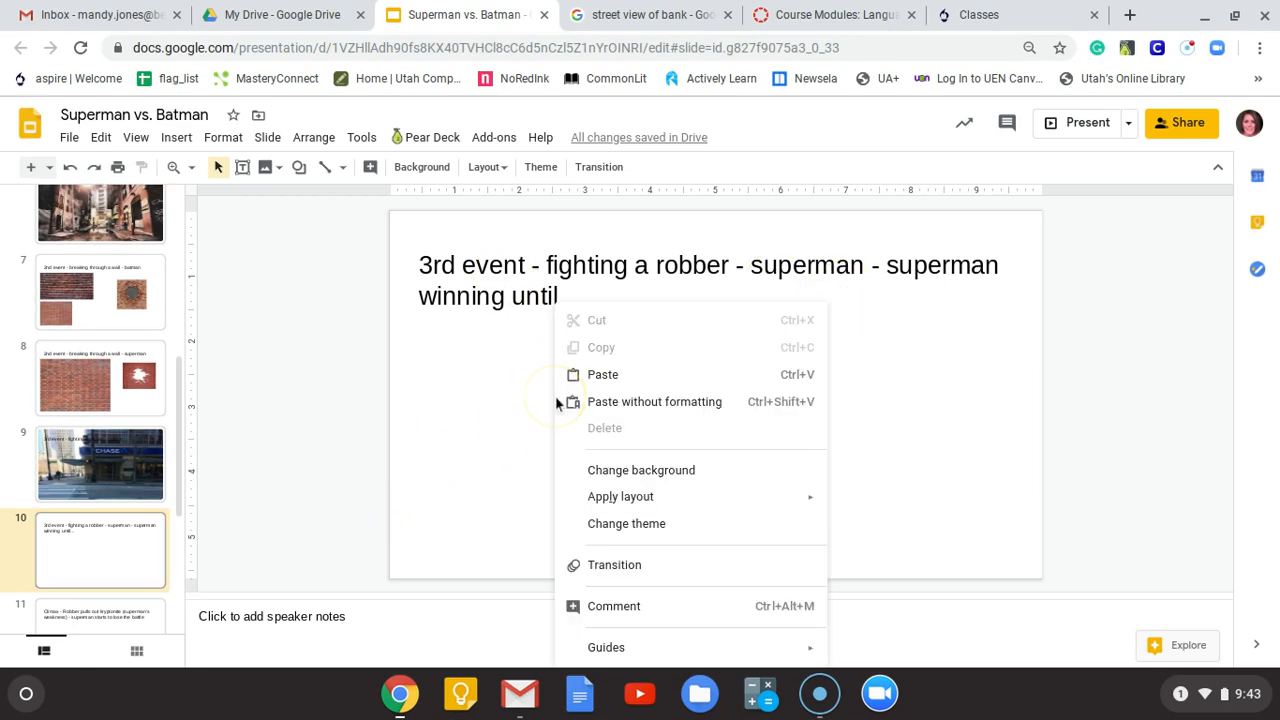
left_click(586, 374)
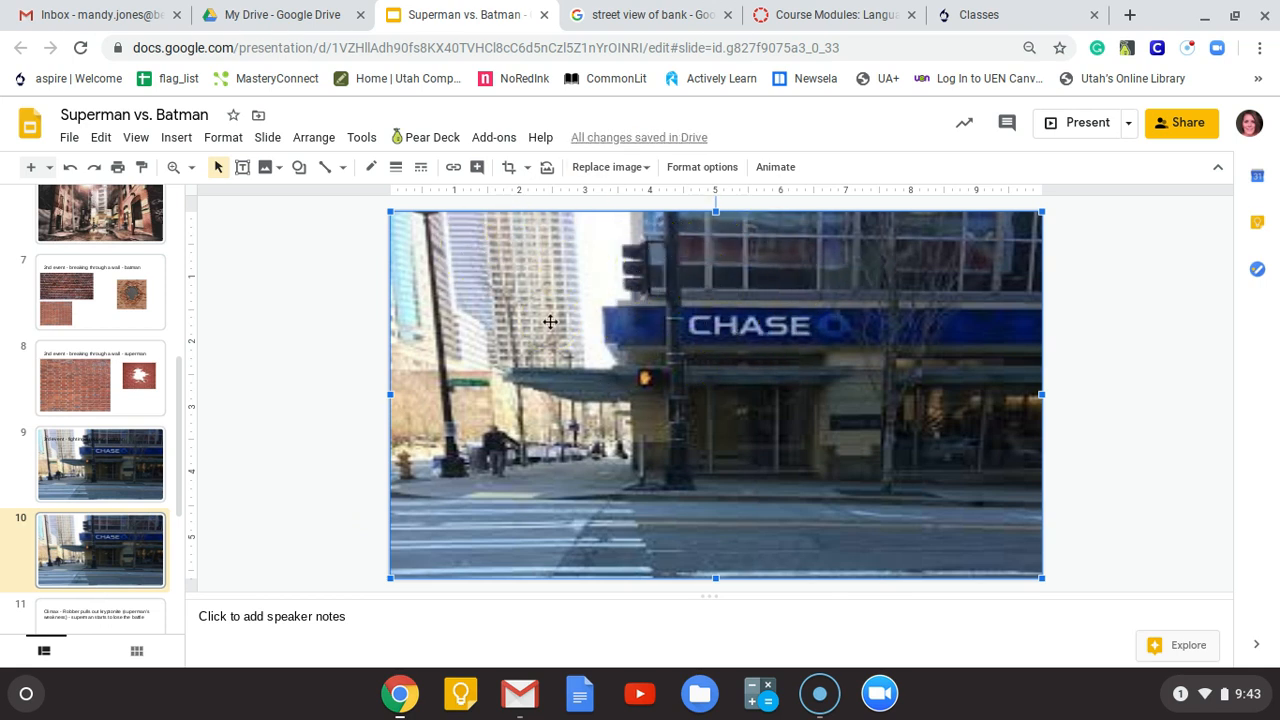
Send the pasted Chase bank image on slide 10 to the back, behind the title text
right_click(550, 346)
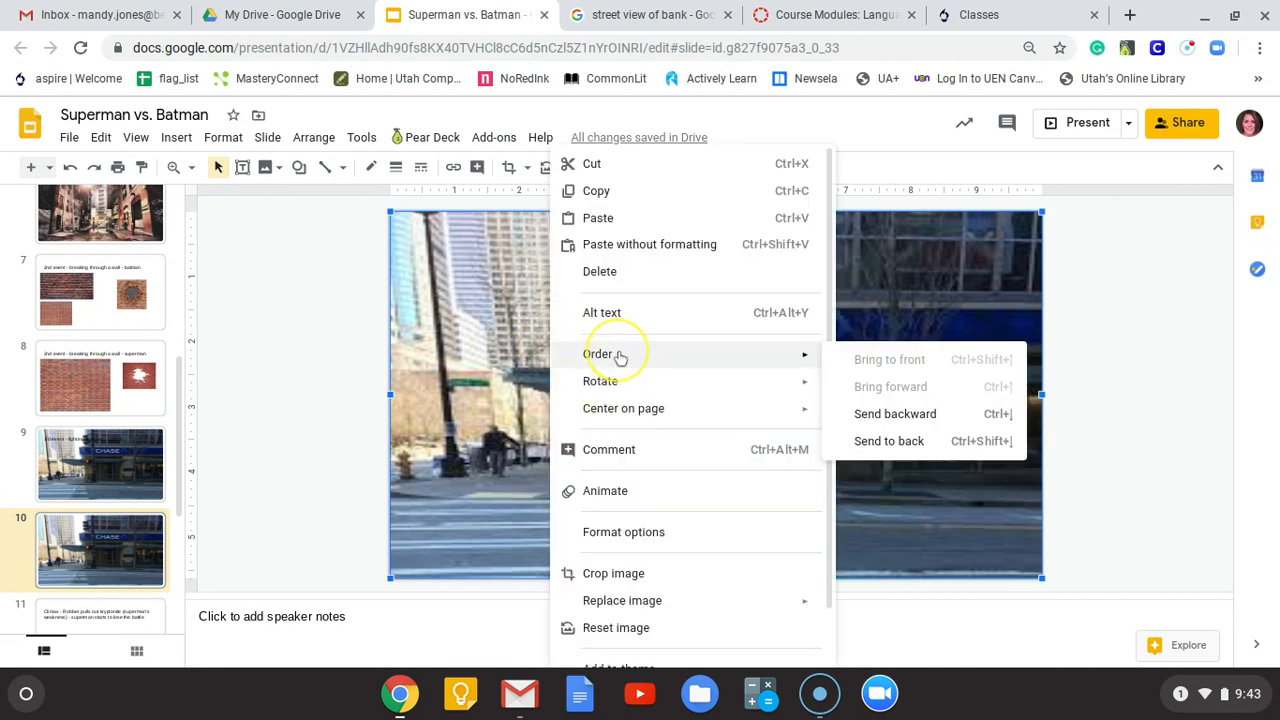
mouse_move(766, 360)
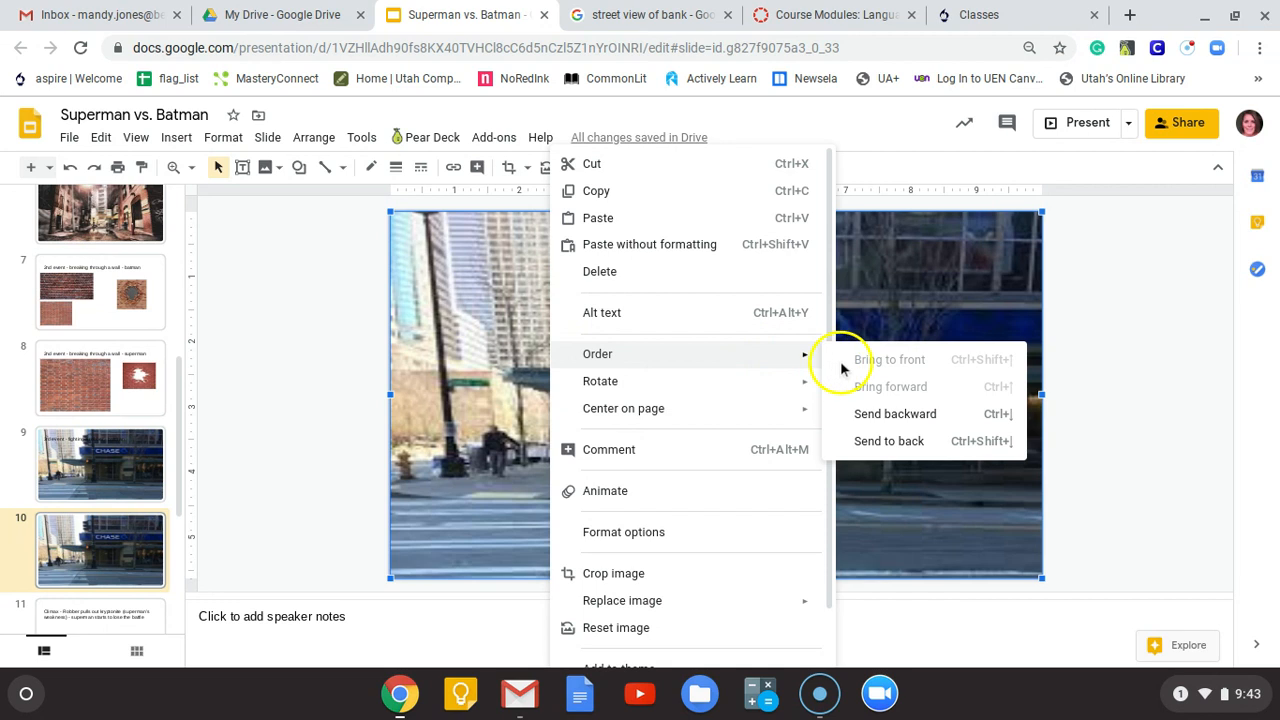
left_click(876, 443)
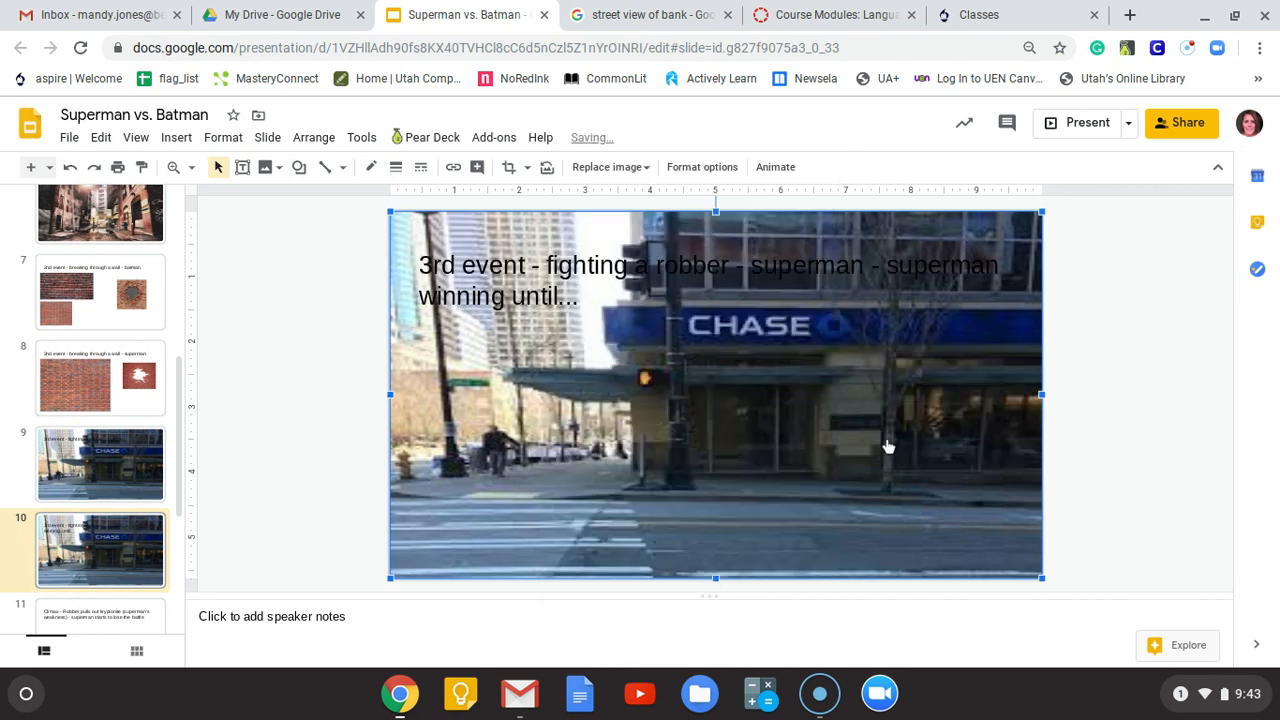
left_click(596, 466)
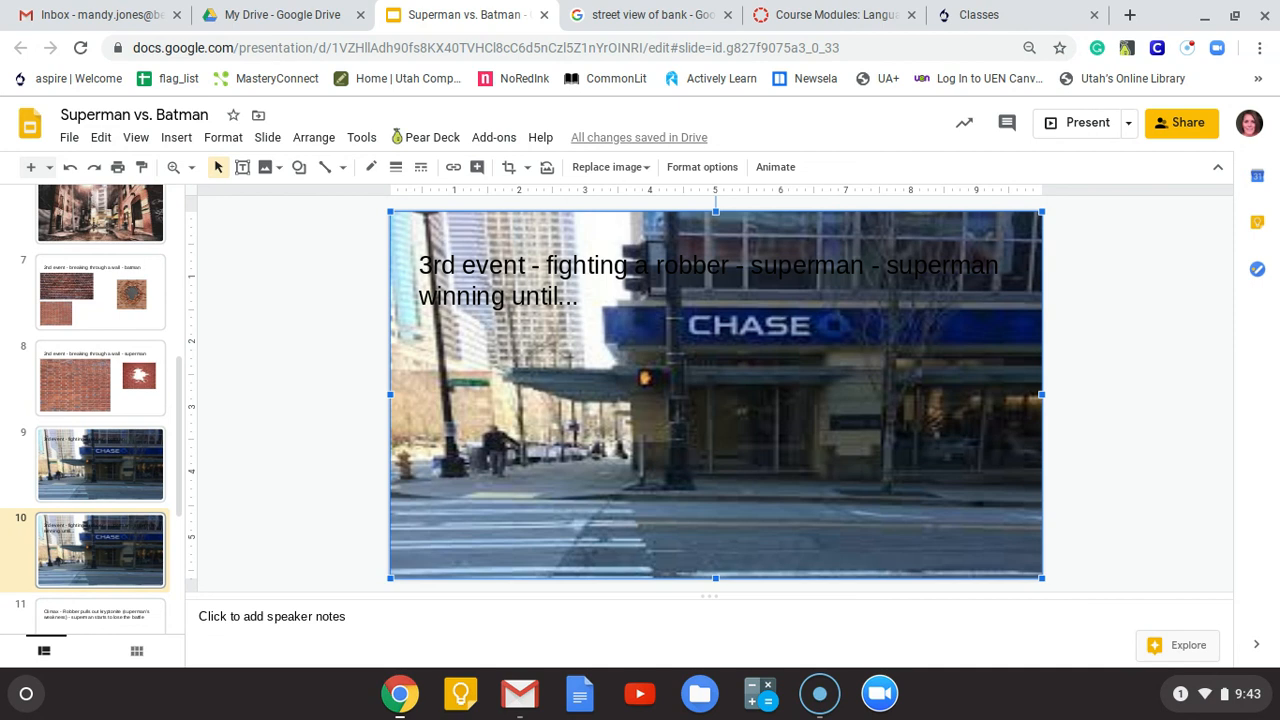
scroll(100, 449, "down", 3)
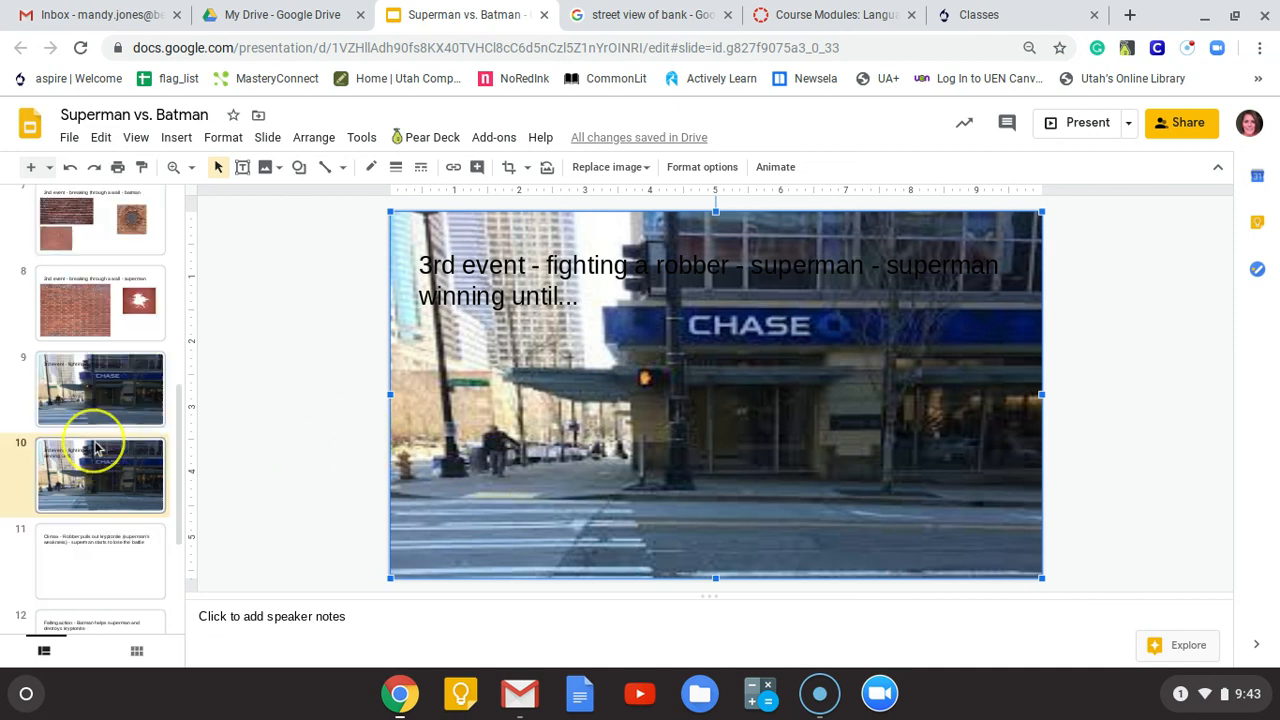
scroll(95, 448, "up", 8)
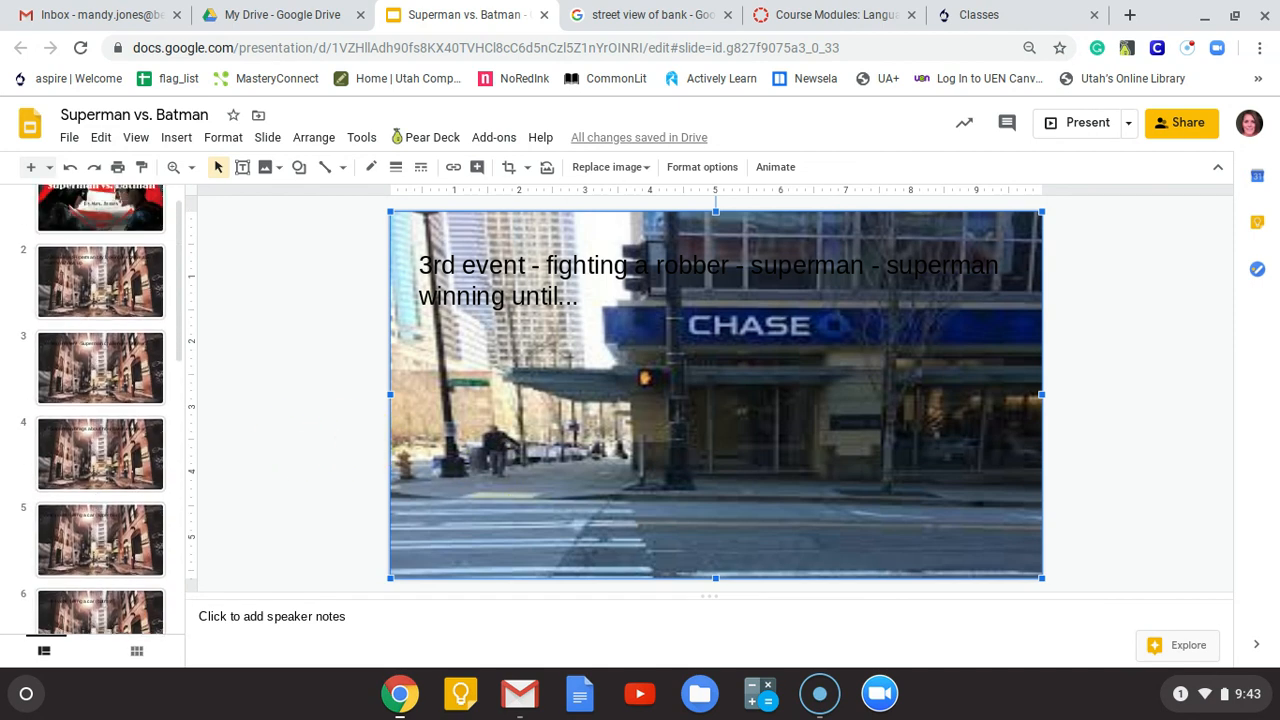
scroll(100, 410, "down", 8)
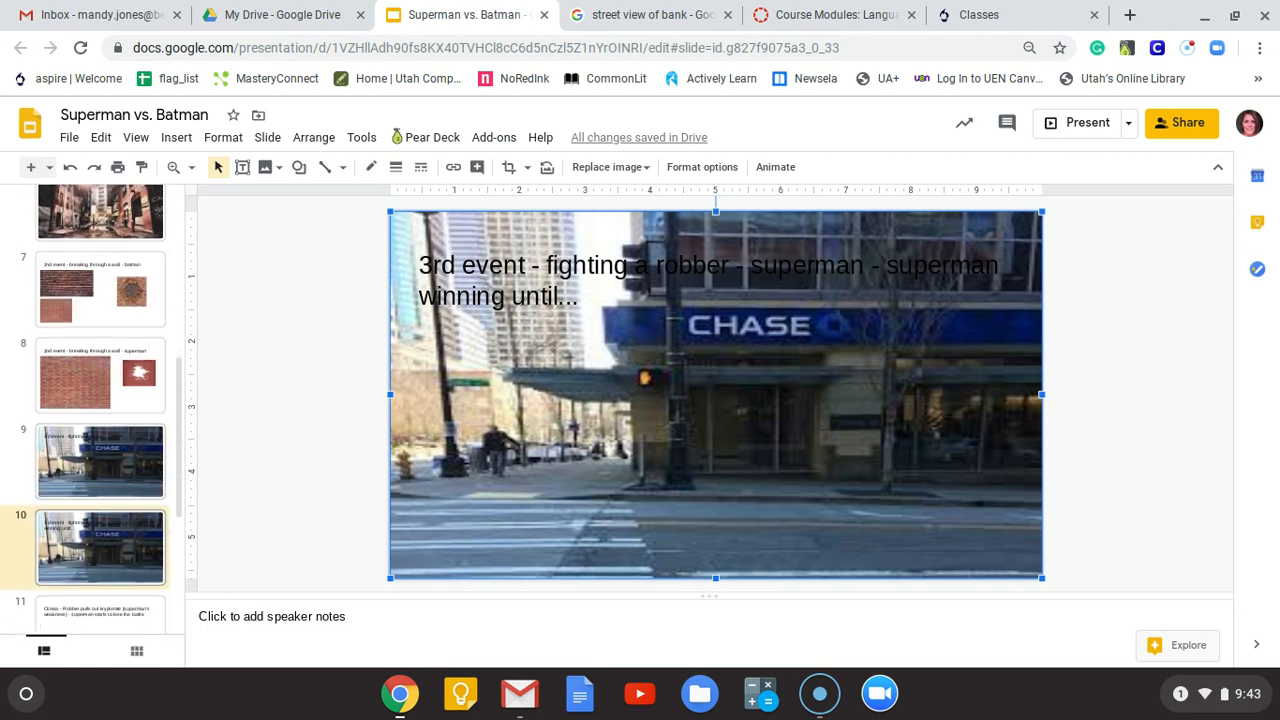